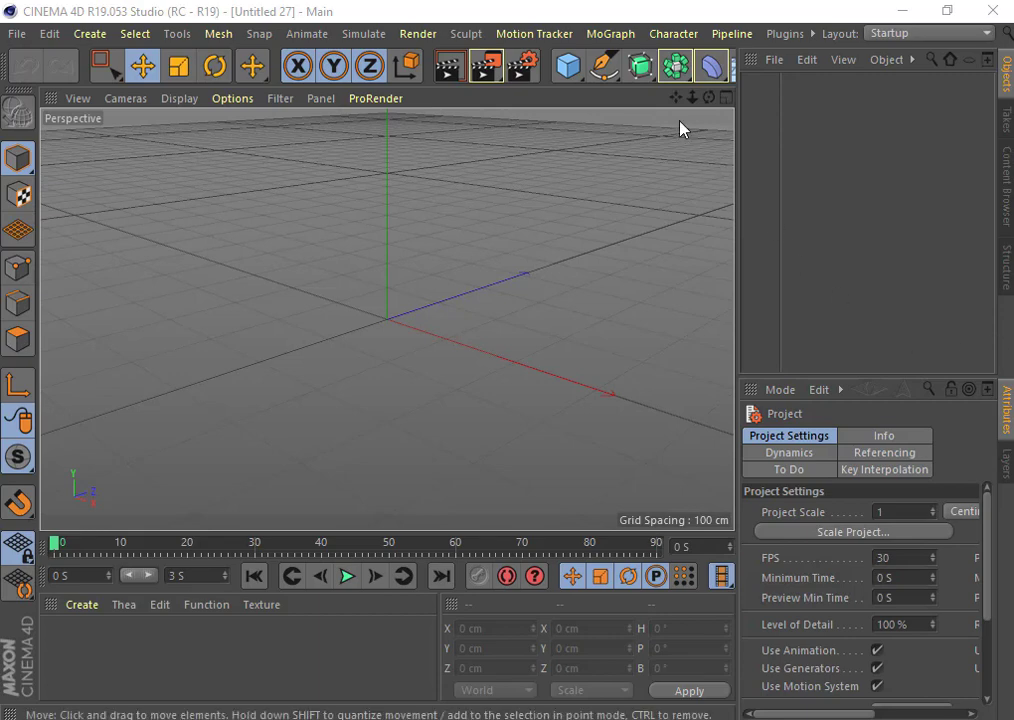
# Step: Add a Metaball object with Hull Value 100% and Editor Subdivision 40 cm
pyautogui.click(674, 66)
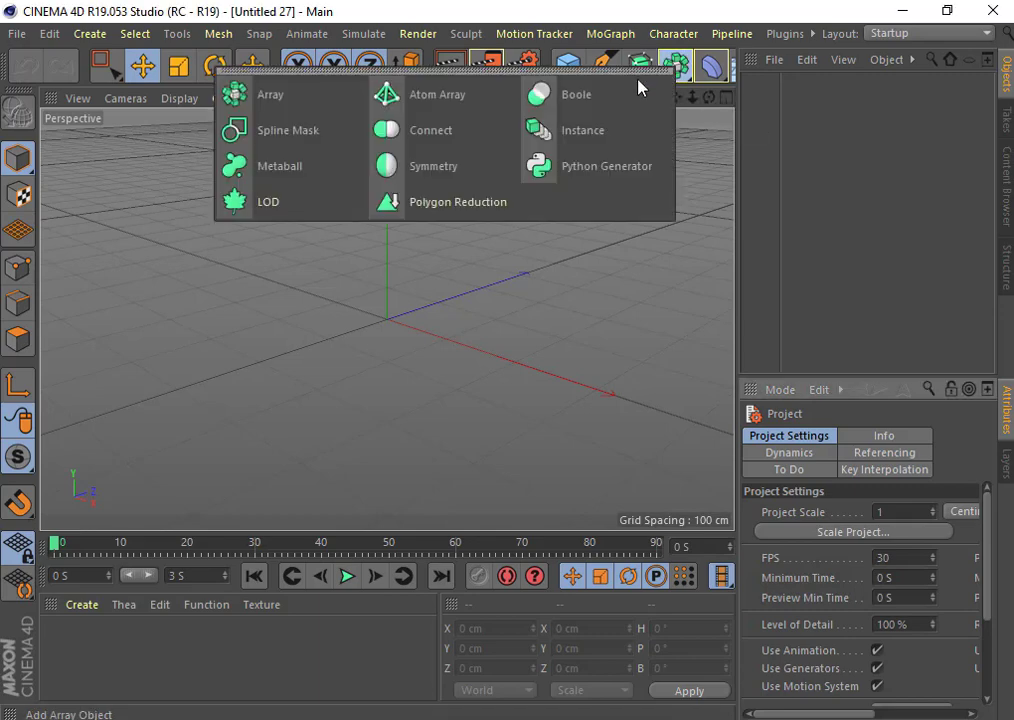
pyautogui.click(317, 170)
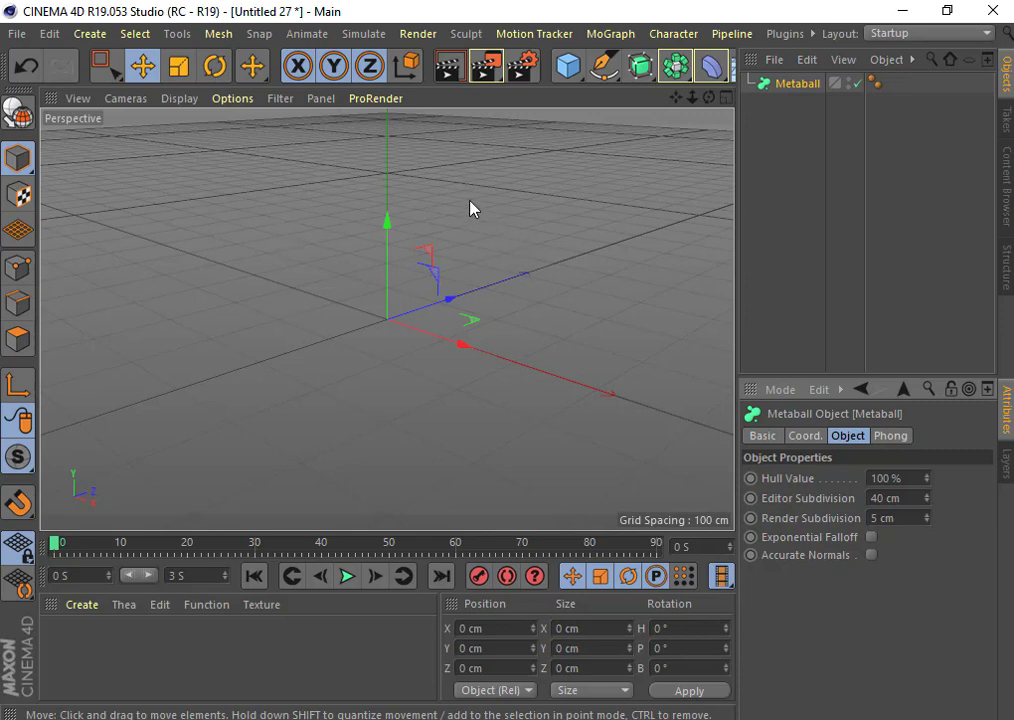
# Step: Add a 100 cm sphere and move it left to about X -249 cm
pyautogui.click(576, 83)
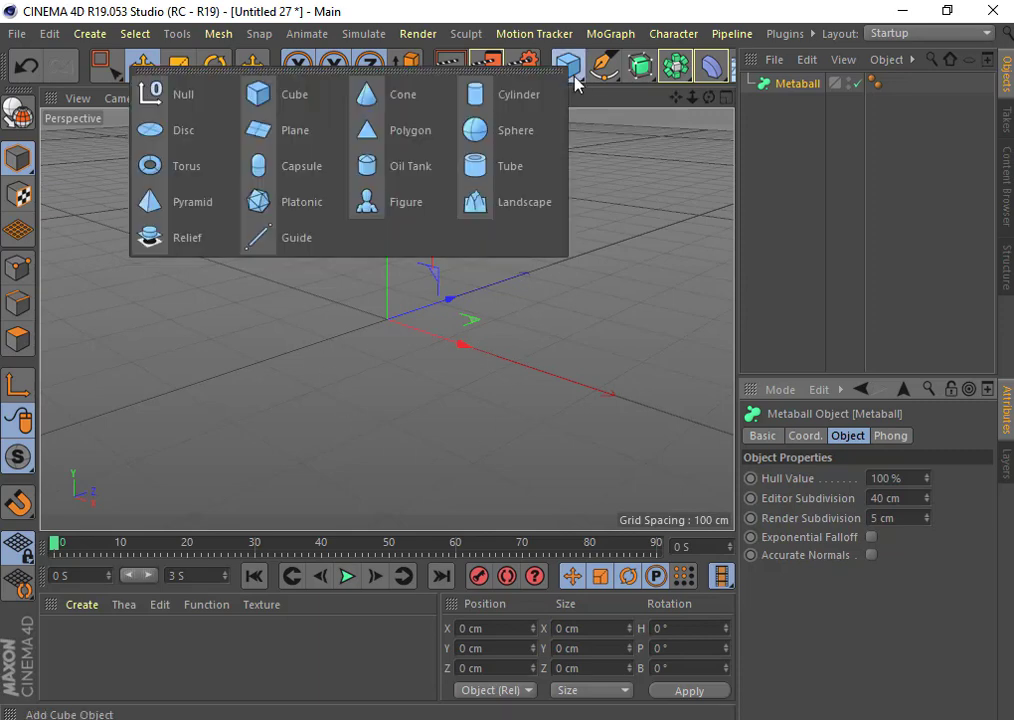
pyautogui.click(505, 138)
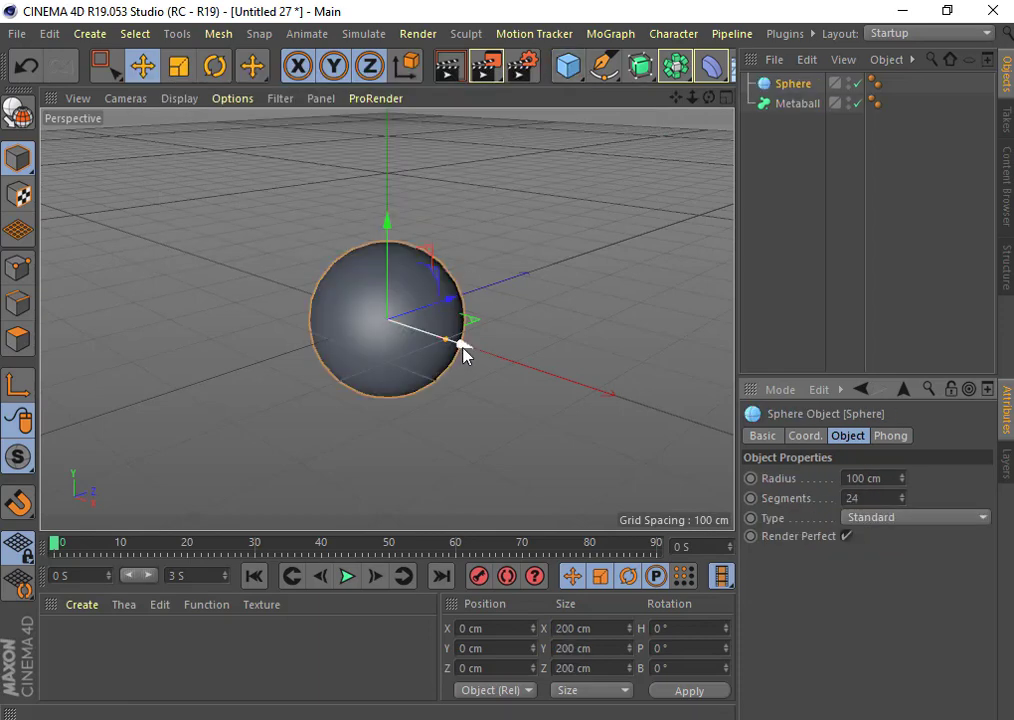
pyautogui.moveTo(463, 349); pyautogui.dragTo(346, 309)
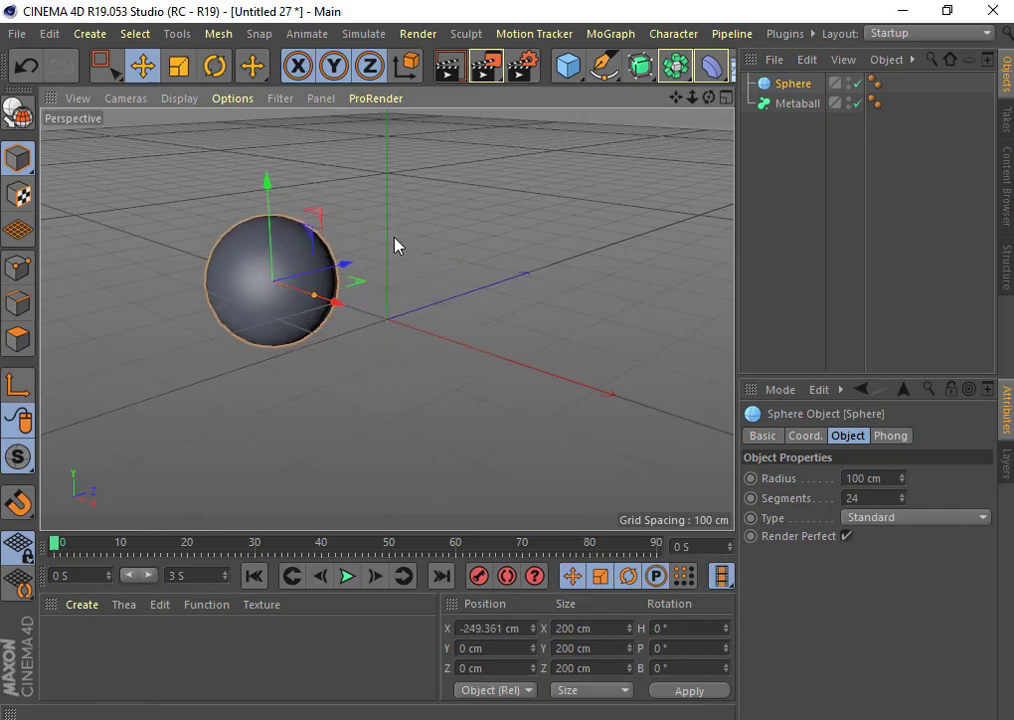
# Step: Add a second sphere at the origin and orbit to a lower, level view
pyautogui.click(578, 76)
pyautogui.click(543, 132)
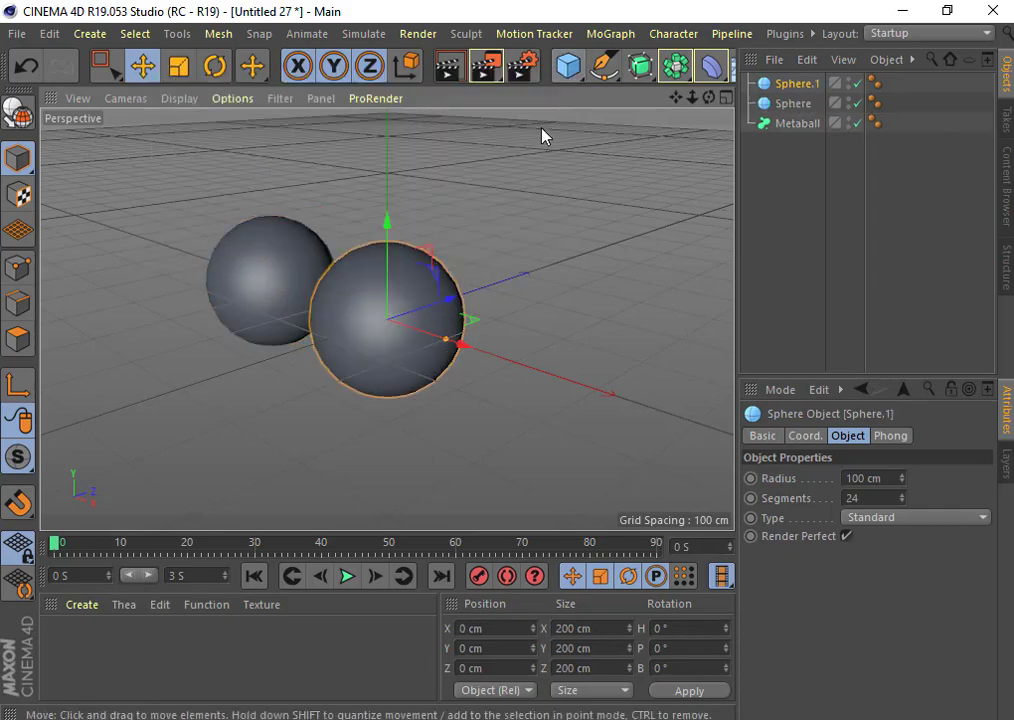
pyautogui.moveTo(709, 97)
pyautogui.mouseDown()
pyautogui.moveTo(710, 70)
pyautogui.moveTo(786, 90)
pyautogui.moveTo(815, 85)
pyautogui.mouseUp()
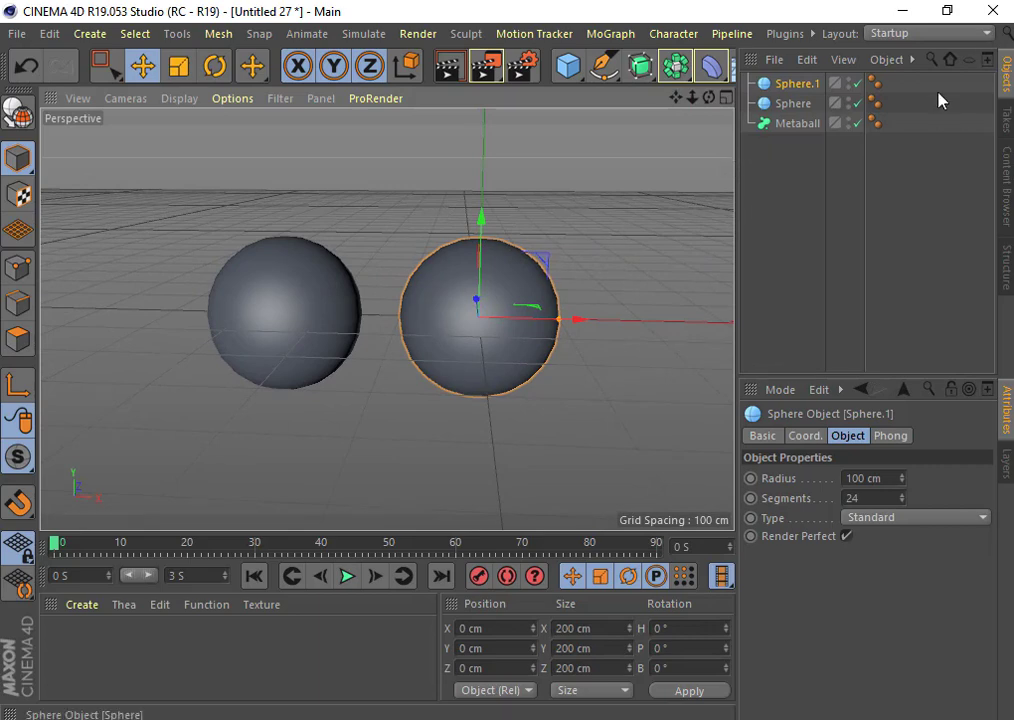
# Step: Make Sphere and Sphere.1 children of the Metaball so they fuse into a peanut blob
pyautogui.moveTo(951, 88); pyautogui.dragTo(783, 118)
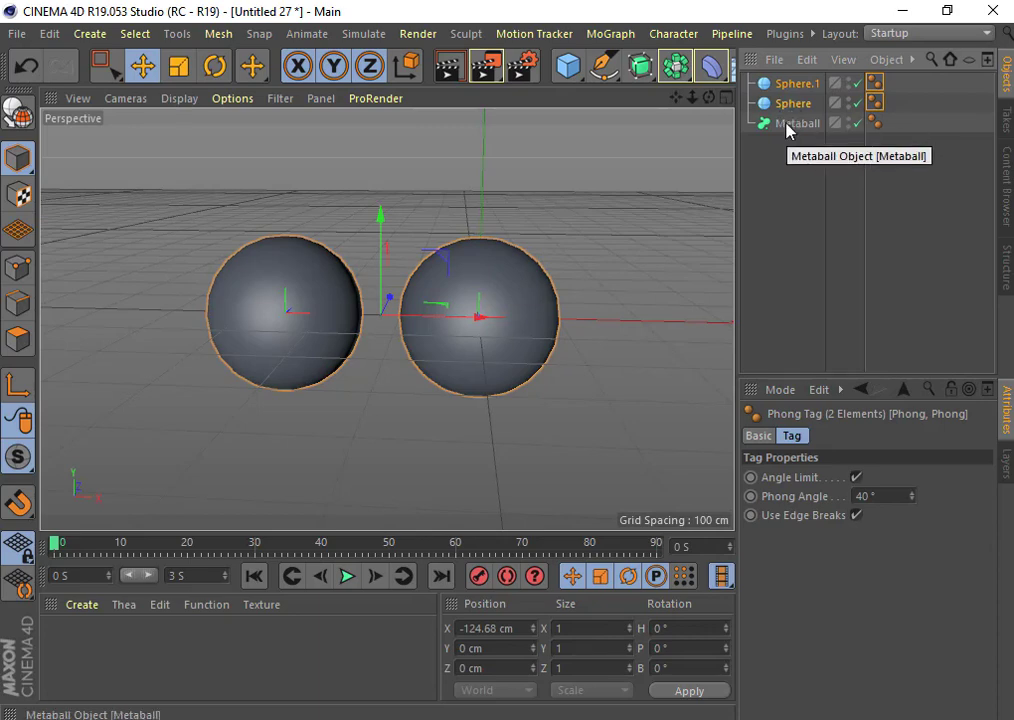
pyautogui.moveTo(791, 112); pyautogui.dragTo(797, 128)
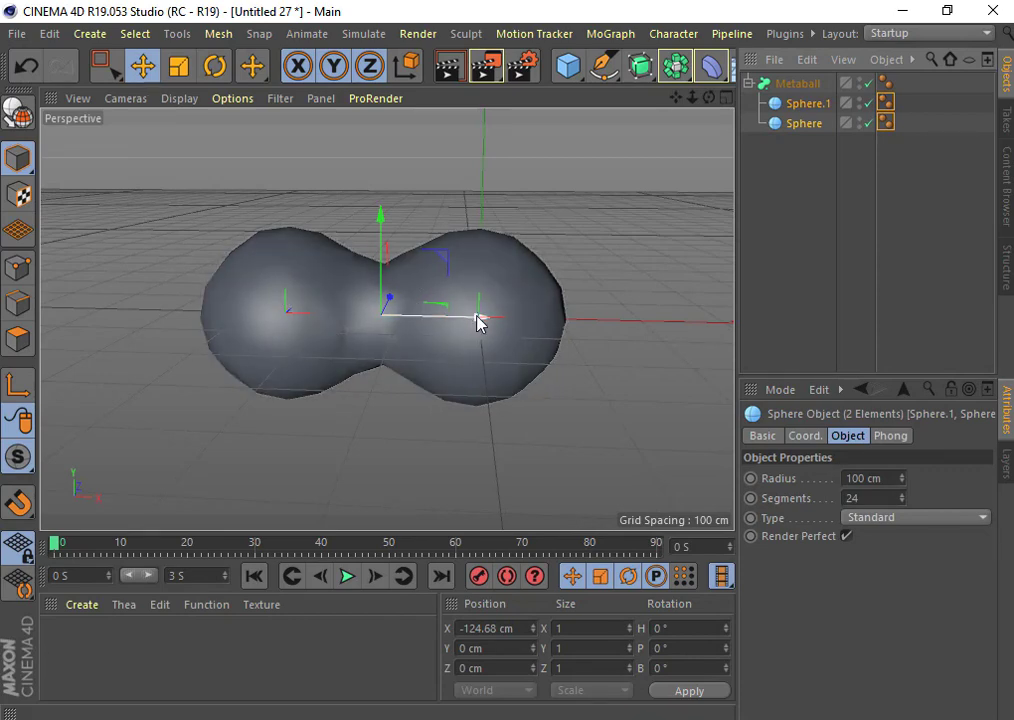
# Step: Slide Sphere.1 along X, settling it at 53.75 cm
pyautogui.click(804, 104)
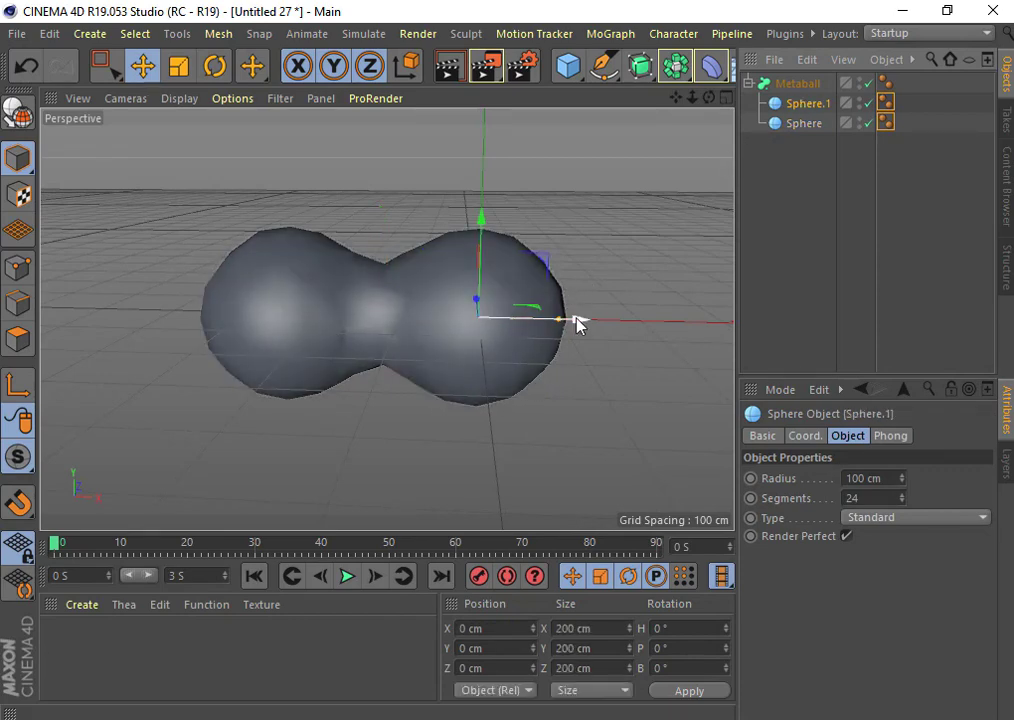
pyautogui.moveTo(578, 322); pyautogui.dragTo(637, 332)
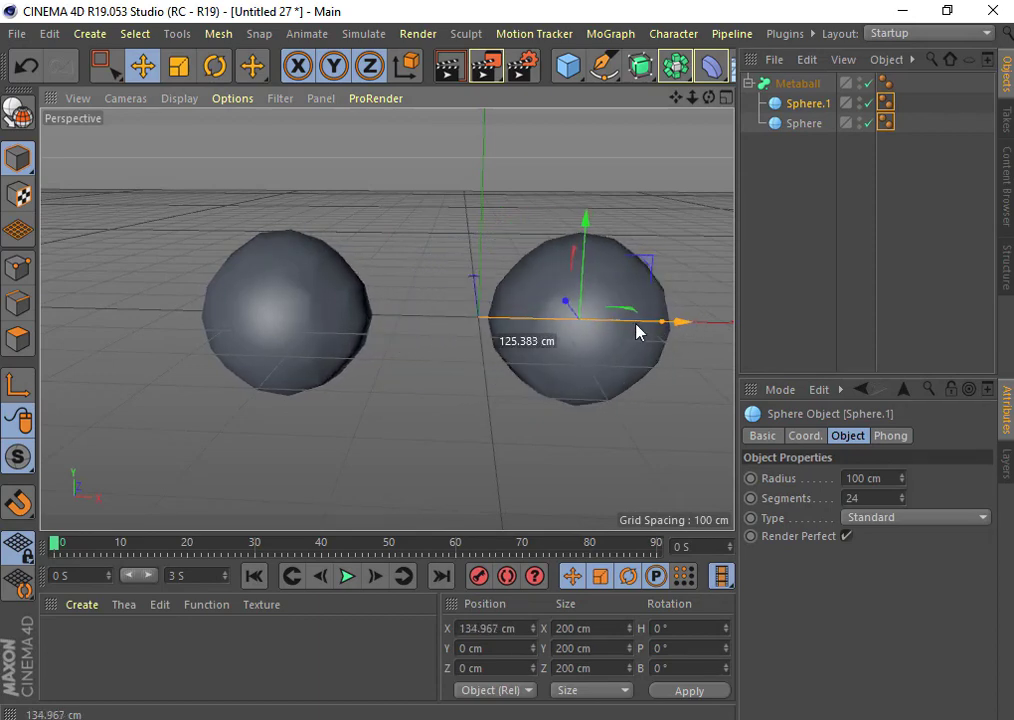
pyautogui.moveTo(637, 332); pyautogui.dragTo(667, 319)
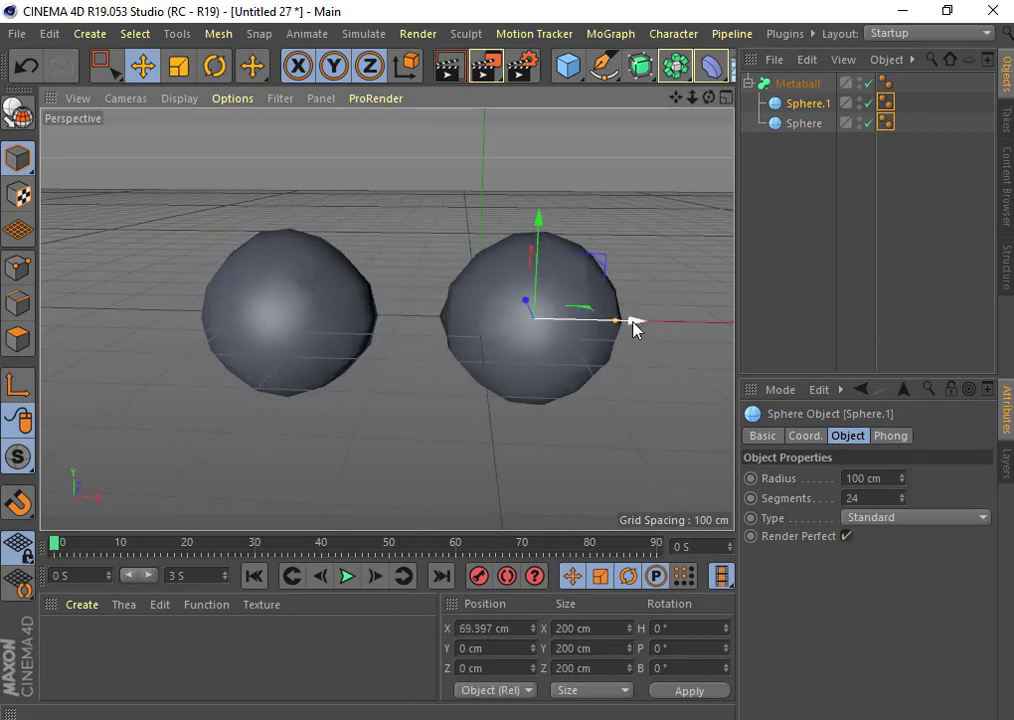
pyautogui.moveTo(637, 330)
pyautogui.mouseDown()
pyautogui.moveTo(532, 297)
pyautogui.moveTo(697, 312)
pyautogui.moveTo(177, 283)
pyautogui.moveTo(663, 294)
pyautogui.moveTo(196, 252)
pyautogui.moveTo(552, 274)
pyautogui.moveTo(600, 283)
pyautogui.moveTo(456, 285)
pyautogui.moveTo(190, 258)
pyautogui.moveTo(600, 278)
pyautogui.moveTo(627, 287)
pyautogui.moveTo(330, 272)
pyautogui.moveTo(290, 285)
pyautogui.moveTo(642, 307)
pyautogui.moveTo(493, 281)
pyautogui.moveTo(622, 294)
pyautogui.mouseUp()
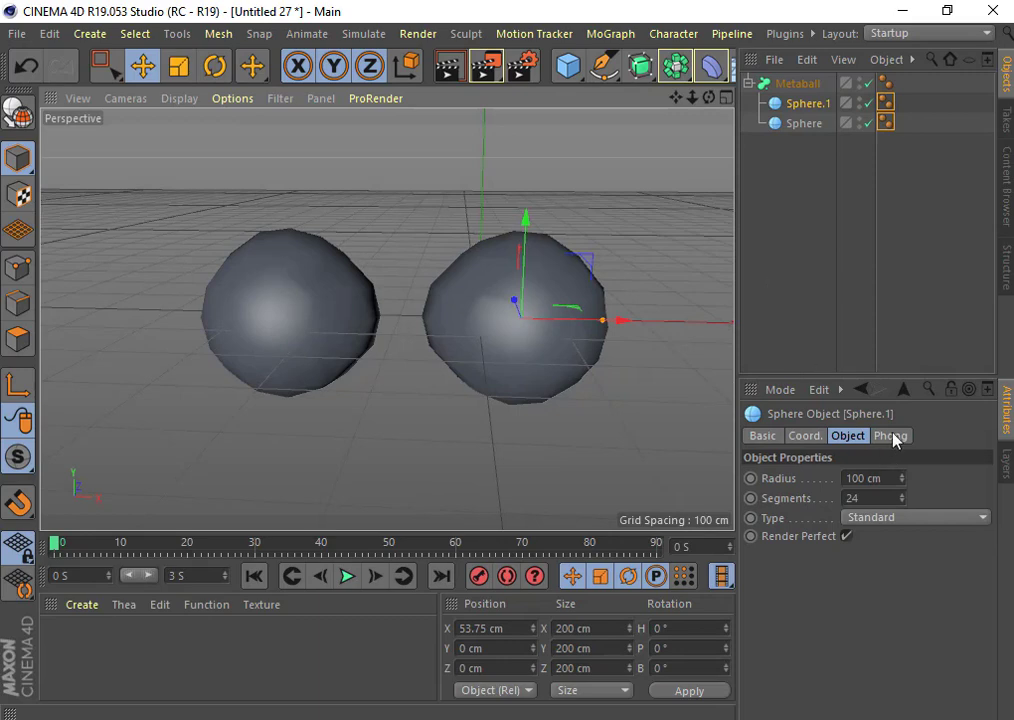
# Step: Lower the Metaball's Editor Subdivision from 40 cm to 8 cm
pyautogui.click(783, 86)
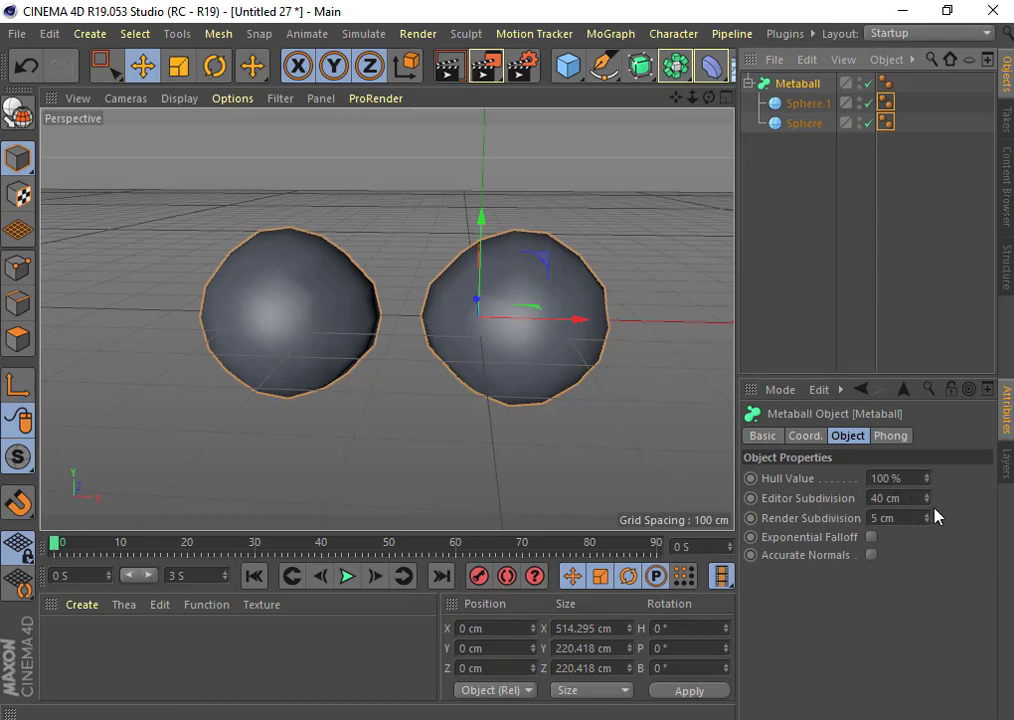
pyautogui.moveTo(930, 503); pyautogui.dragTo(930, 552)
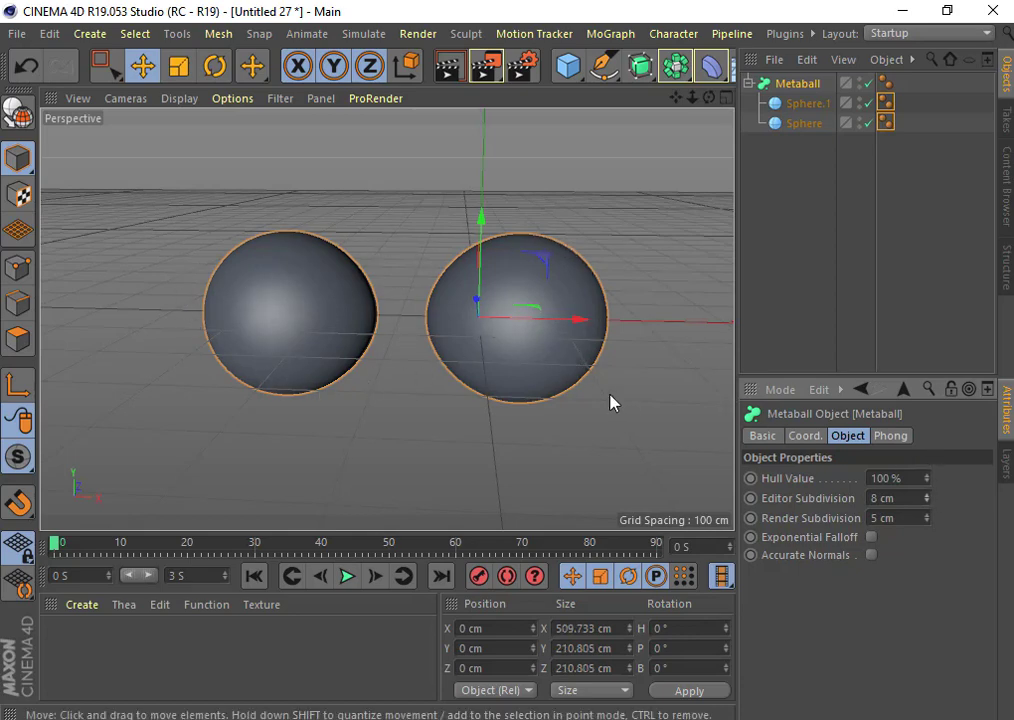
# Step: Move Sphere.1 to X 43.575 cm and set its radius to 94 cm
pyautogui.click(800, 103)
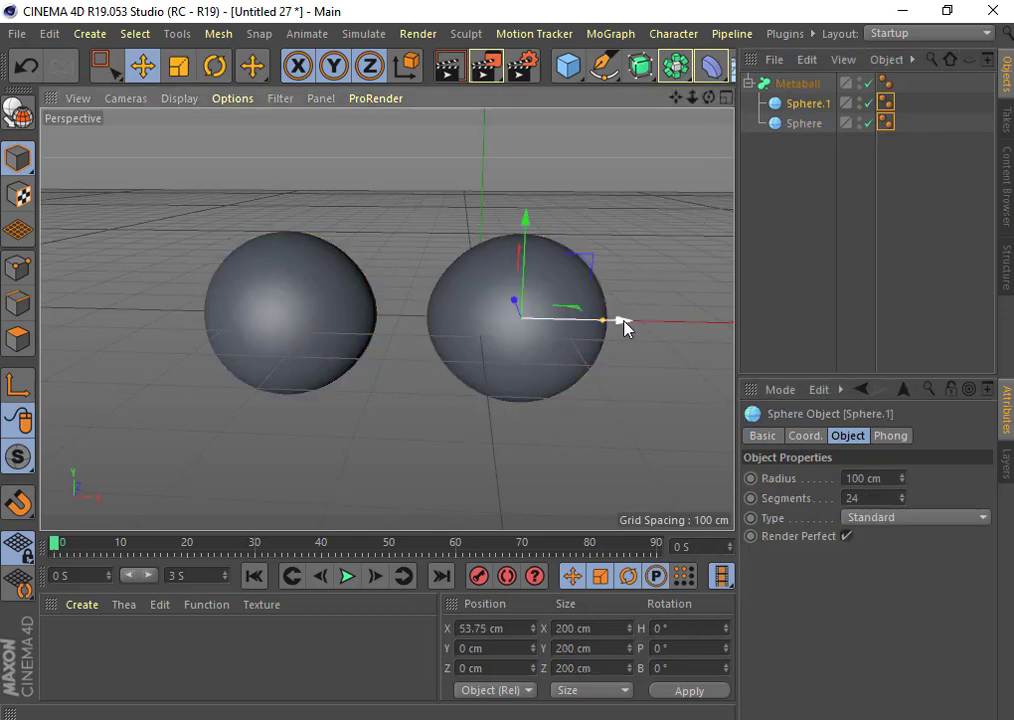
pyautogui.moveTo(622, 325)
pyautogui.mouseDown()
pyautogui.moveTo(212, 290)
pyautogui.moveTo(593, 322)
pyautogui.moveTo(324, 289)
pyautogui.moveTo(351, 290)
pyautogui.moveTo(634, 319)
pyautogui.moveTo(616, 317)
pyautogui.mouseUp()
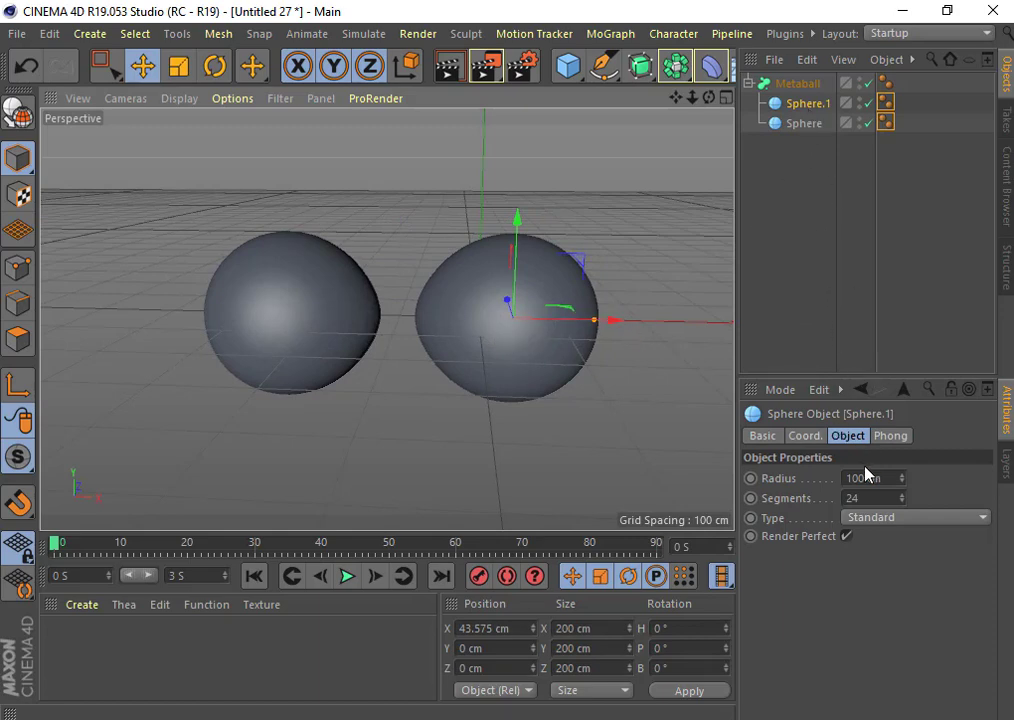
pyautogui.moveTo(902, 480); pyautogui.dragTo(990, 478)
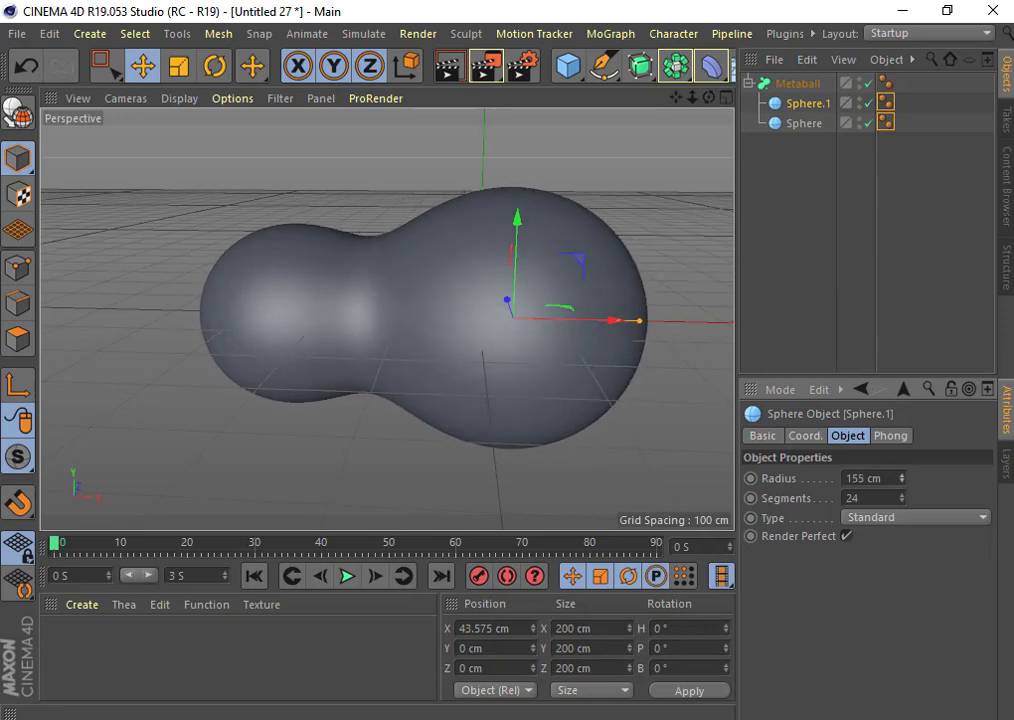
pyautogui.moveTo(902, 478)
pyautogui.mouseDown()
pyautogui.moveTo(860, 478)
pyautogui.moveTo(898, 478)
pyautogui.mouseUp()
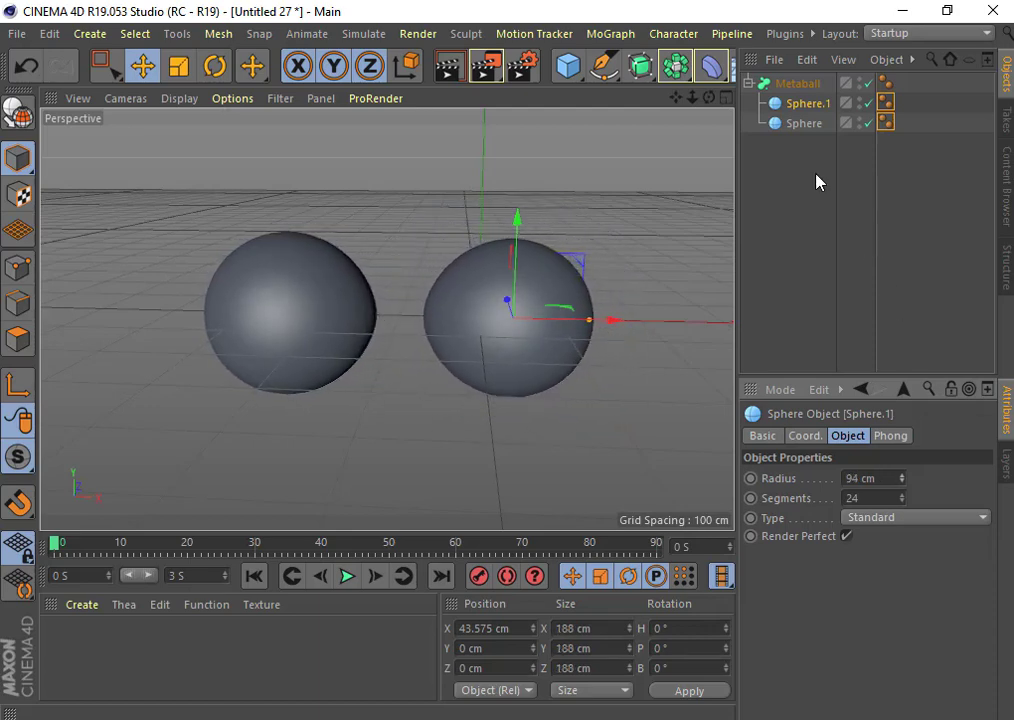
# Step: Set the left Sphere's radius to 88 cm and pan the view left
pyautogui.click(803, 125)
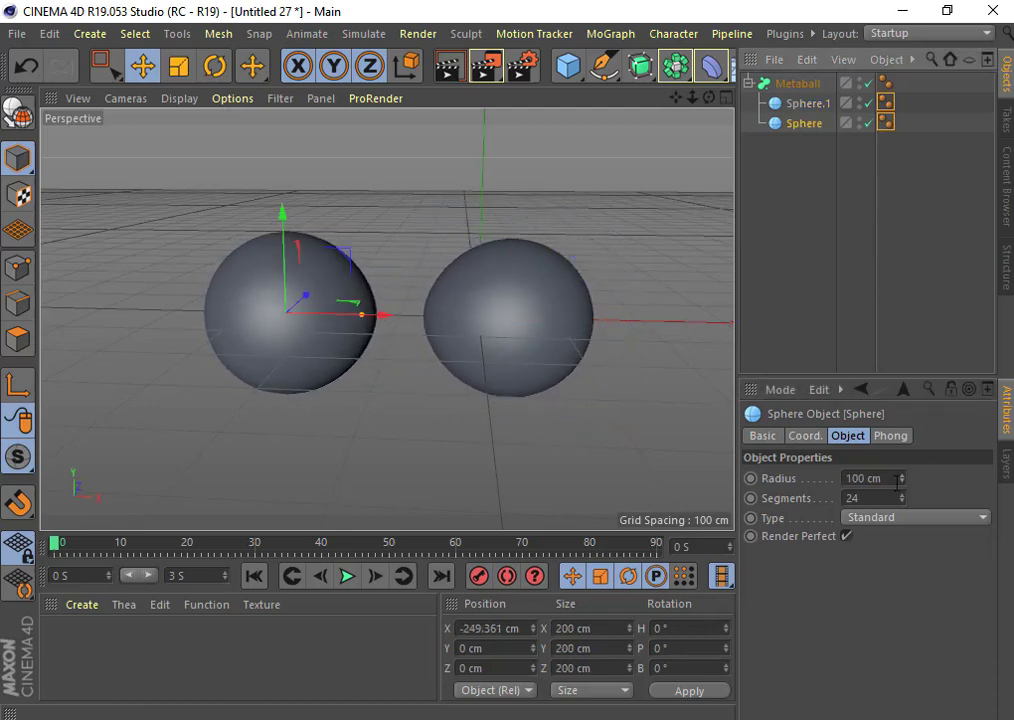
pyautogui.moveTo(900, 477)
pyautogui.mouseDown()
pyautogui.moveTo(930, 477)
pyautogui.moveTo(870, 477)
pyautogui.mouseUp()
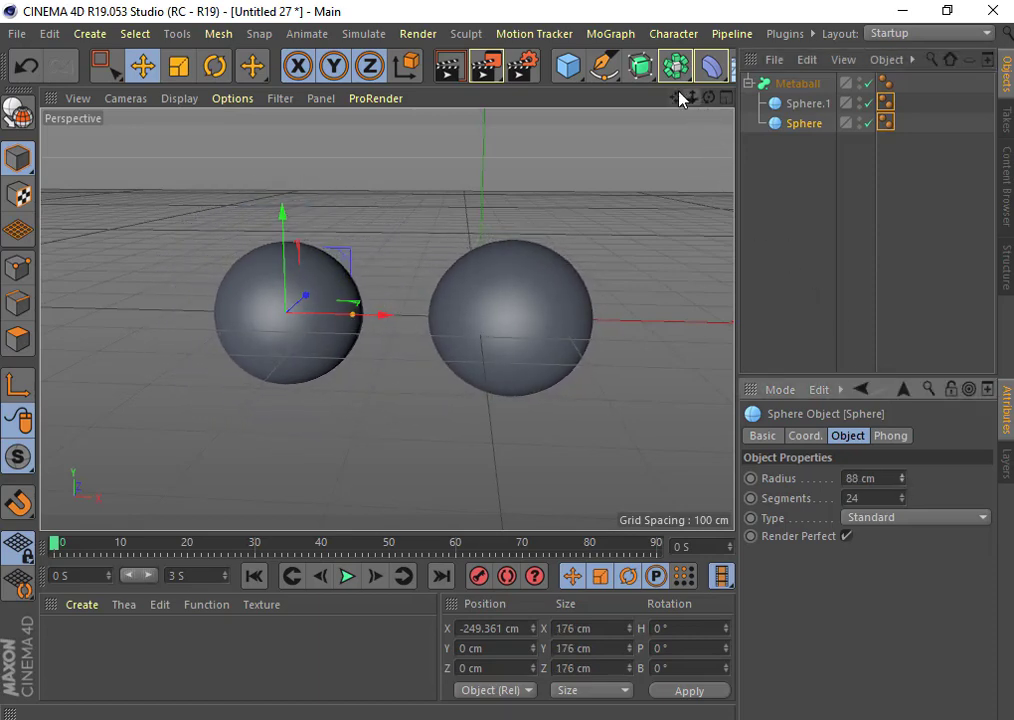
pyautogui.moveTo(678, 98); pyautogui.dragTo(573, 98)
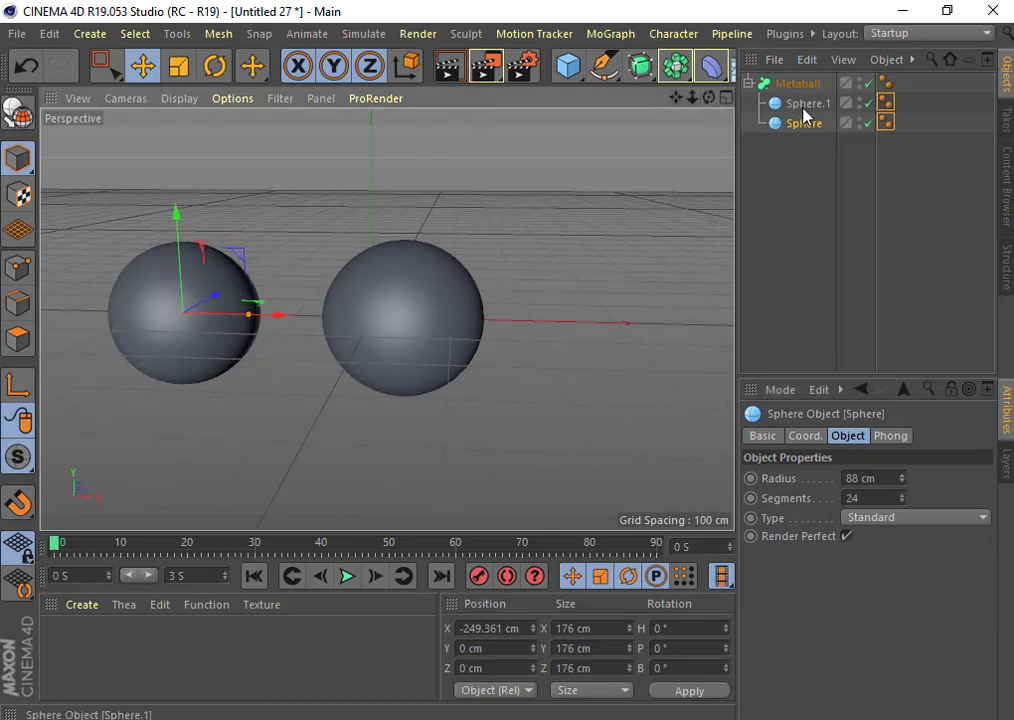
pyautogui.click(804, 106)
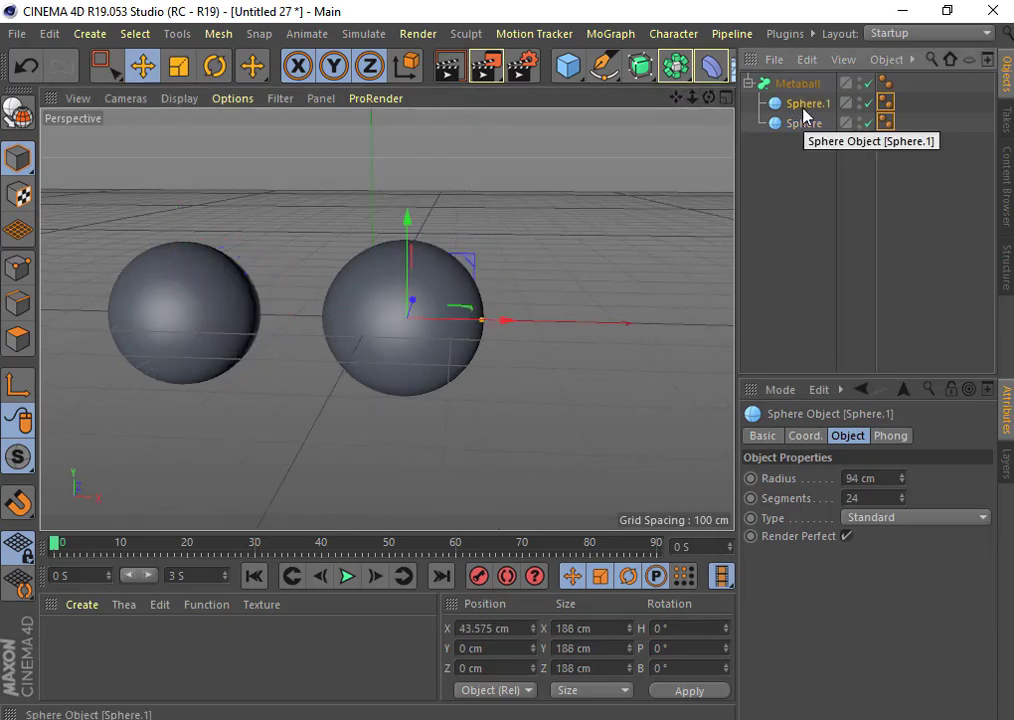
# Step: Duplicate Sphere.1 as Sphere.2, move it right, and shrink its radius to 86.602 cm
pyautogui.moveTo(803, 106); pyautogui.dragTo(804, 90)
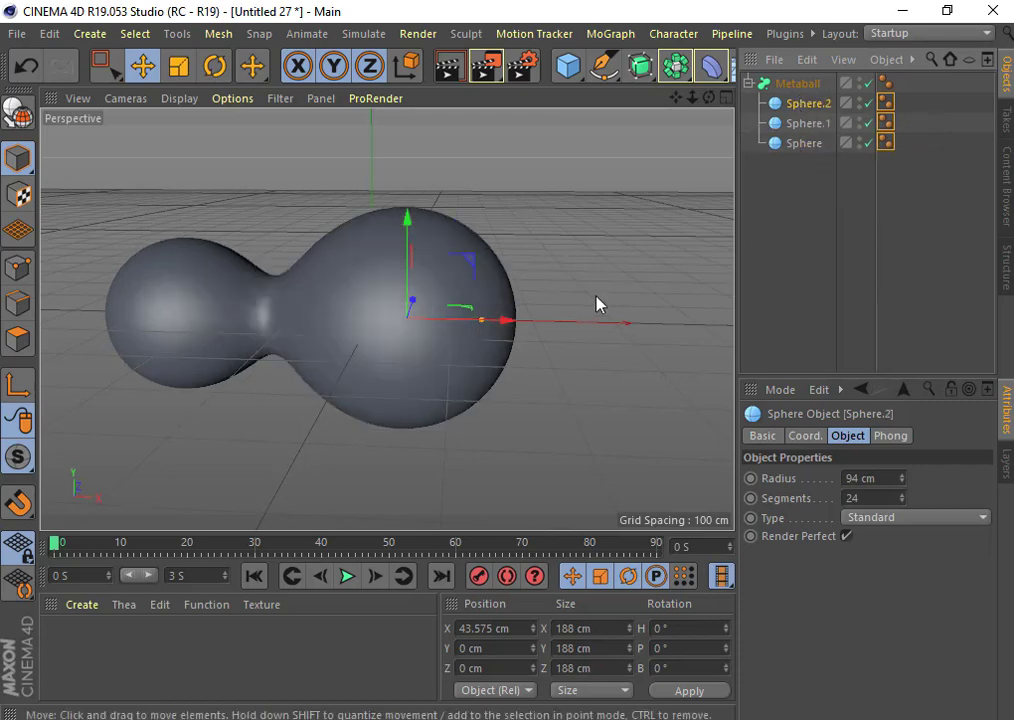
pyautogui.moveTo(507, 330); pyautogui.dragTo(623, 355)
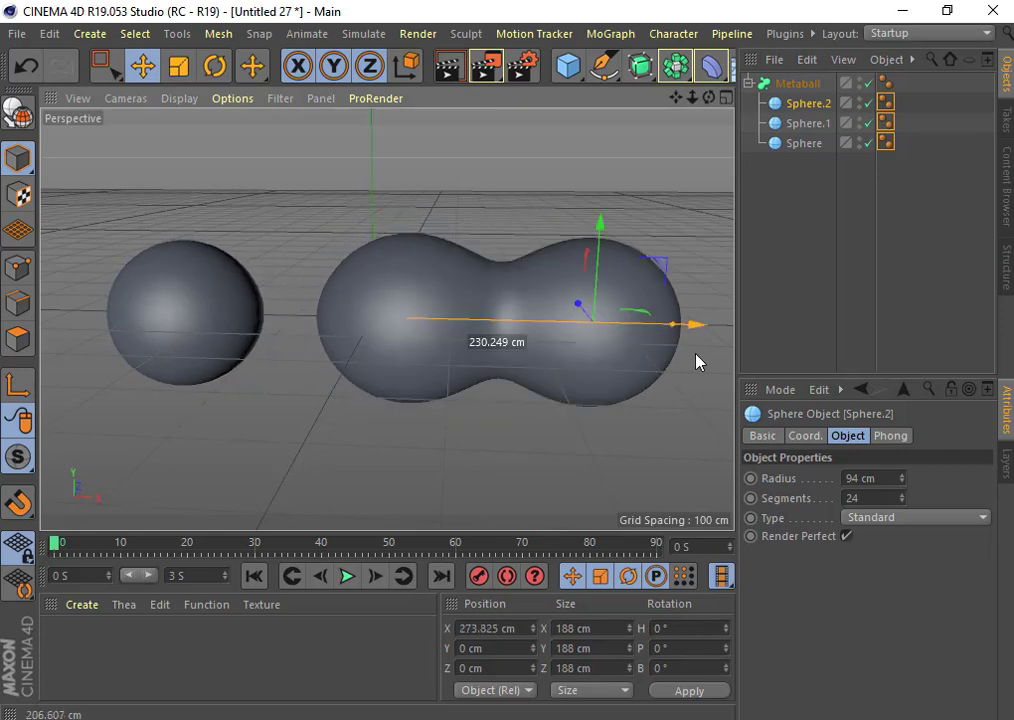
pyautogui.moveTo(623, 355); pyautogui.dragTo(740, 358)
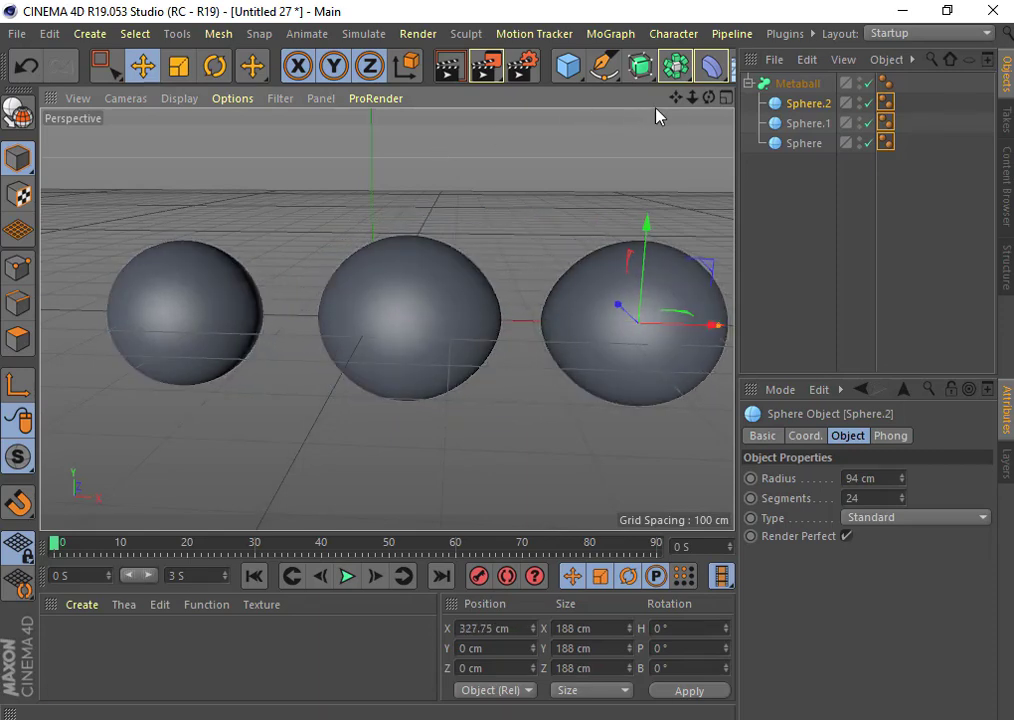
pyautogui.moveTo(671, 101); pyautogui.dragTo(670, 219)
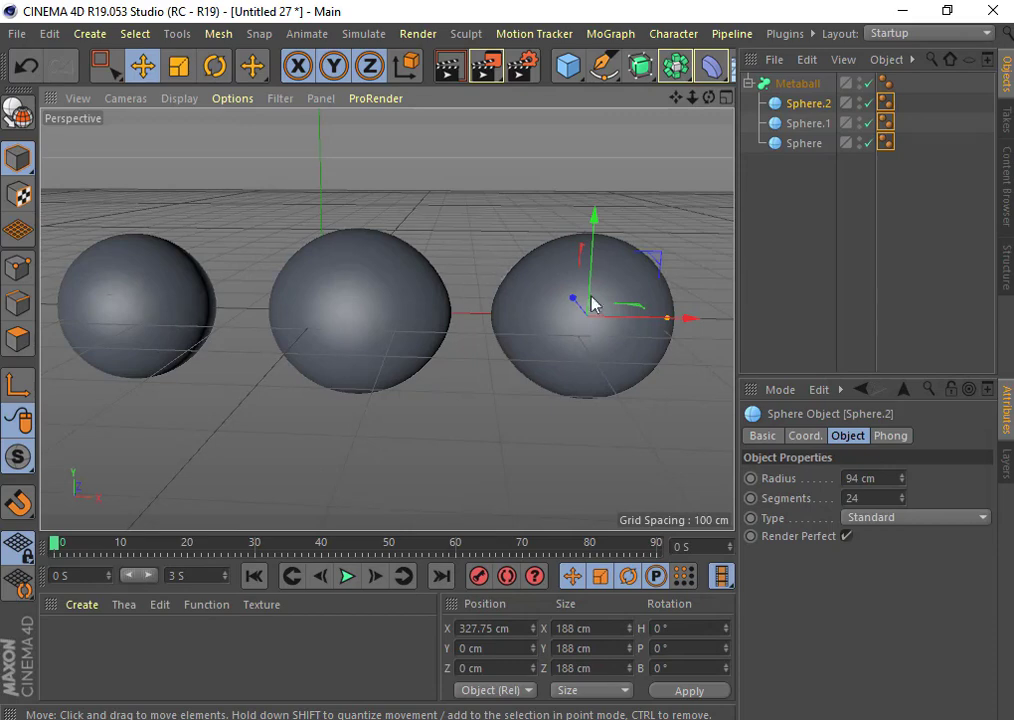
pyautogui.moveTo(668, 318); pyautogui.dragTo(636, 323)
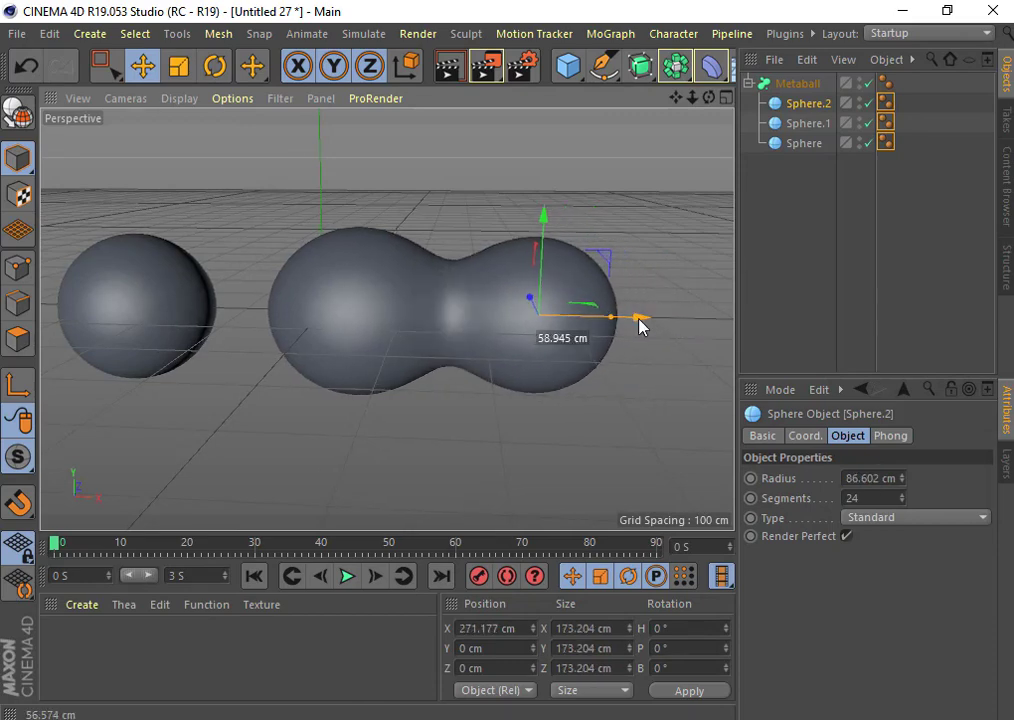
pyautogui.click(195, 292)
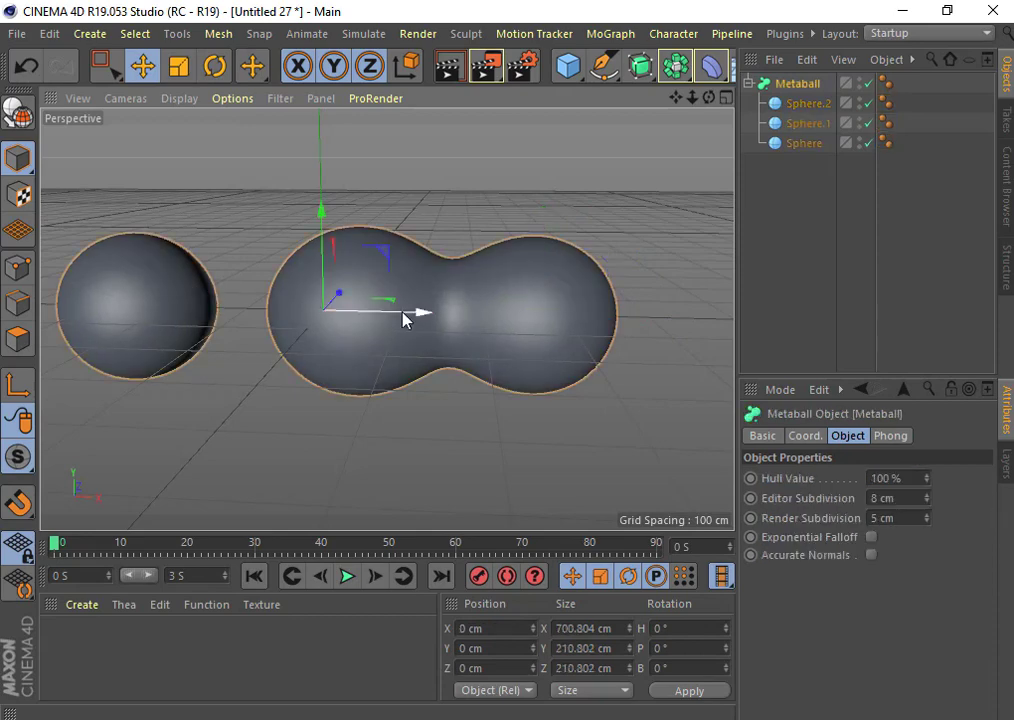
# Step: Nudge the Metaball group slightly right and down
pyautogui.moveTo(418, 316); pyautogui.dragTo(446, 317)
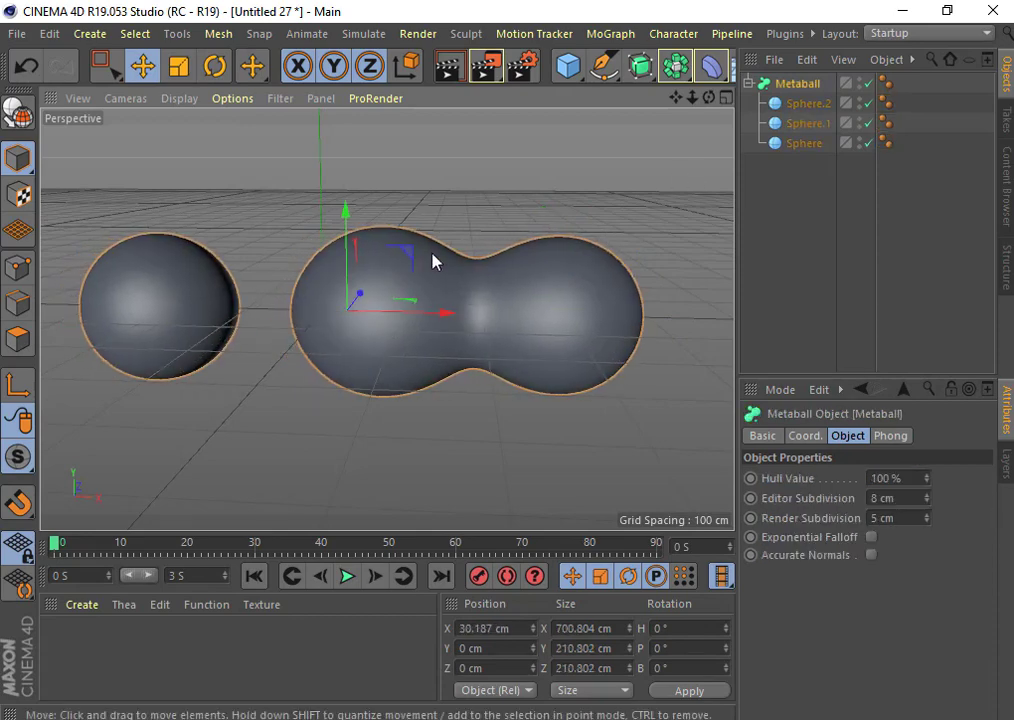
pyautogui.moveTo(346, 211); pyautogui.dragTo(346, 224)
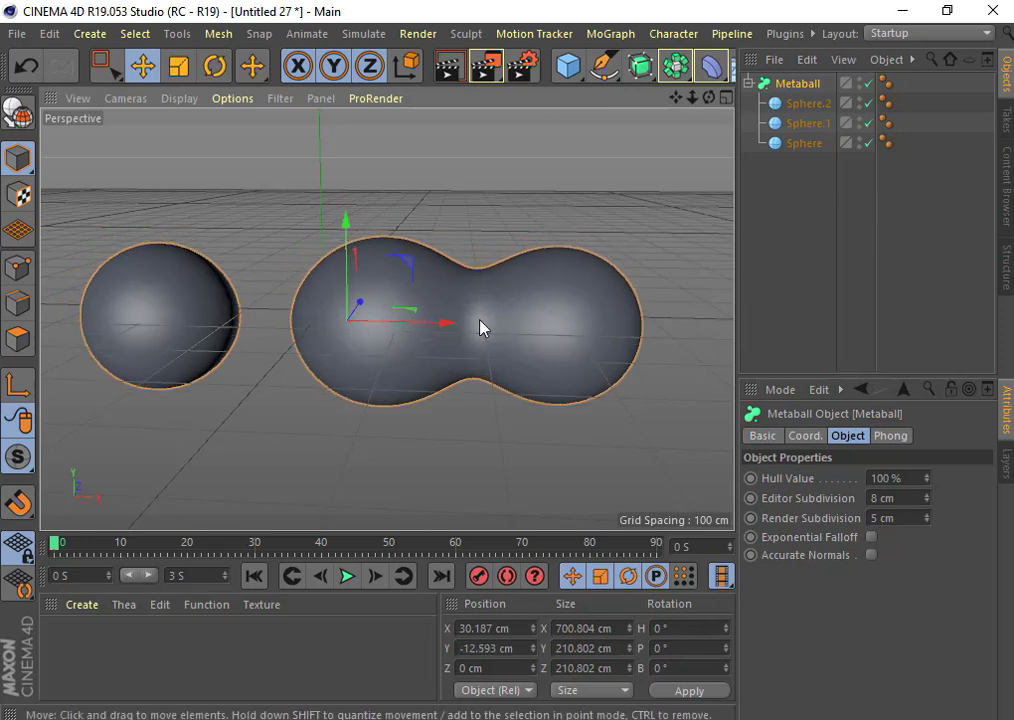
pyautogui.moveTo(454, 331)
pyautogui.mouseDown()
pyautogui.moveTo(419, 324)
pyautogui.moveTo(480, 326)
pyautogui.mouseUp()
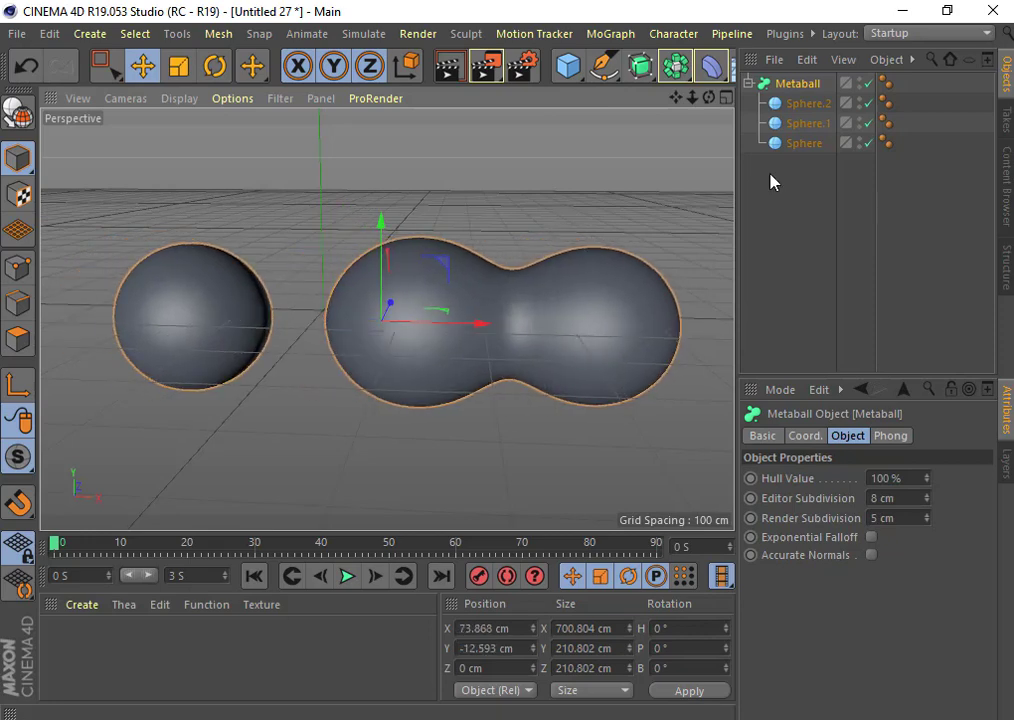
# Step: Slide the lone Sphere right to X -185.195 cm so all three spheres merge
pyautogui.click(806, 103)
pyautogui.click(806, 123)
pyautogui.click(803, 143)
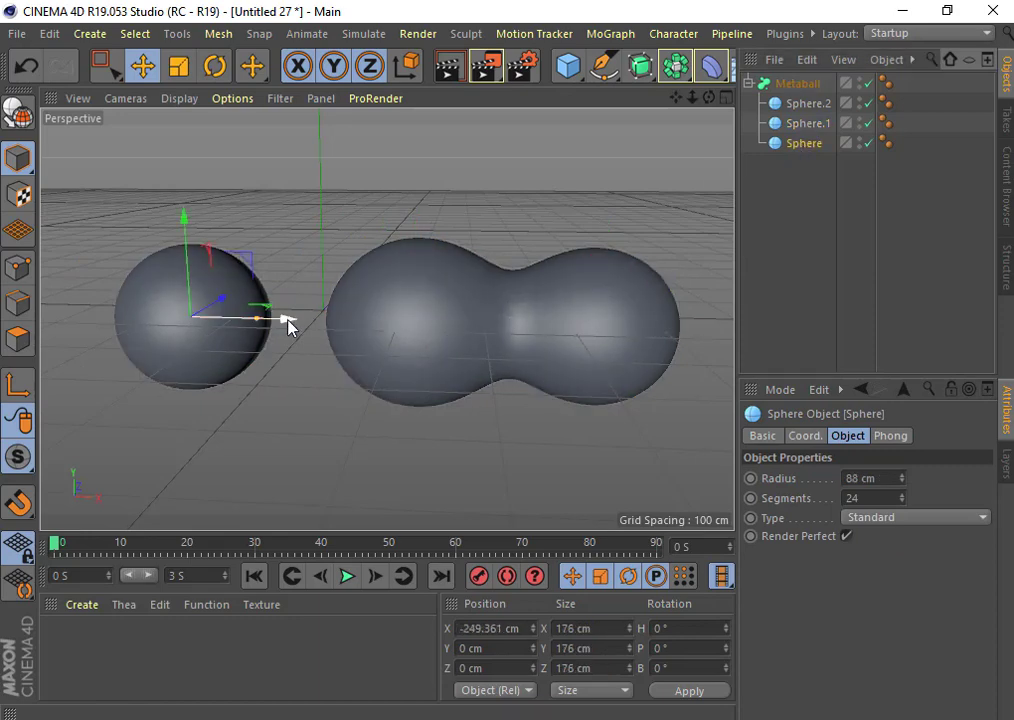
pyautogui.moveTo(290, 320); pyautogui.dragTo(336, 336)
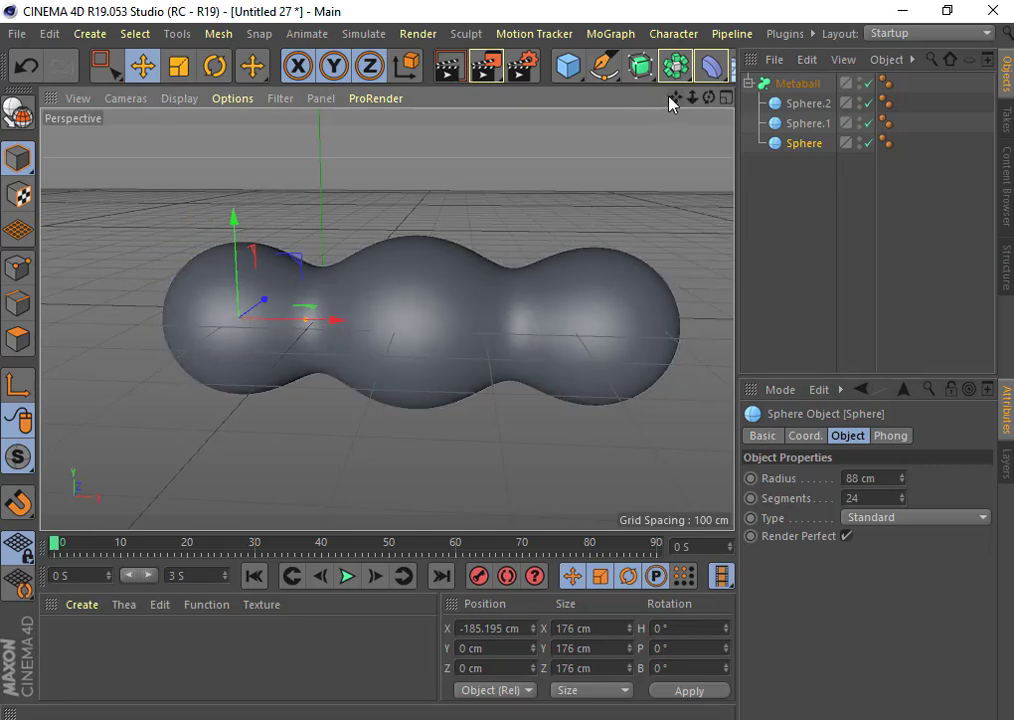
pyautogui.moveTo(676, 97); pyautogui.dragTo(611, 102)
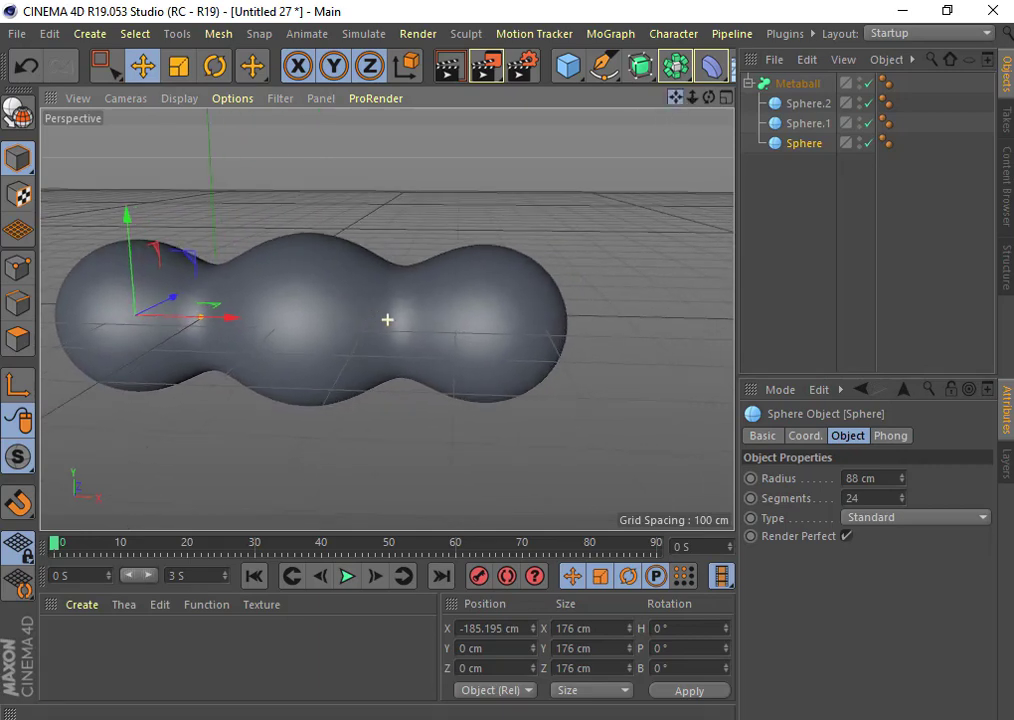
# Step: Add a 200 cm Cube and move it right of the blob to X 517.2 cm
pyautogui.click(570, 66)
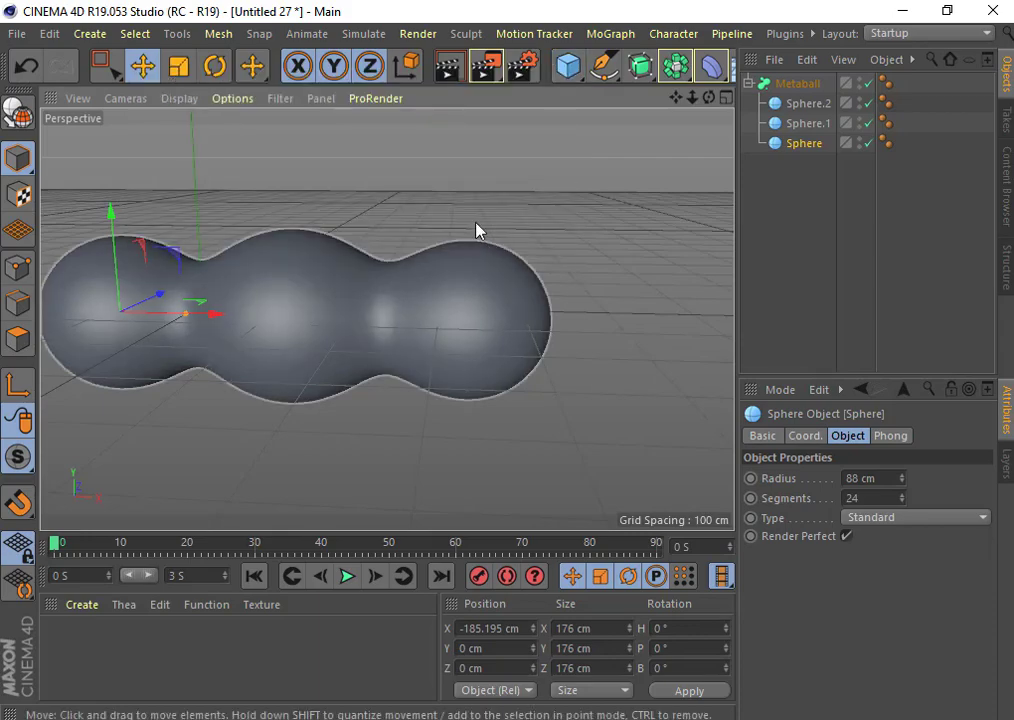
pyautogui.click(580, 80)
pyautogui.click(305, 97)
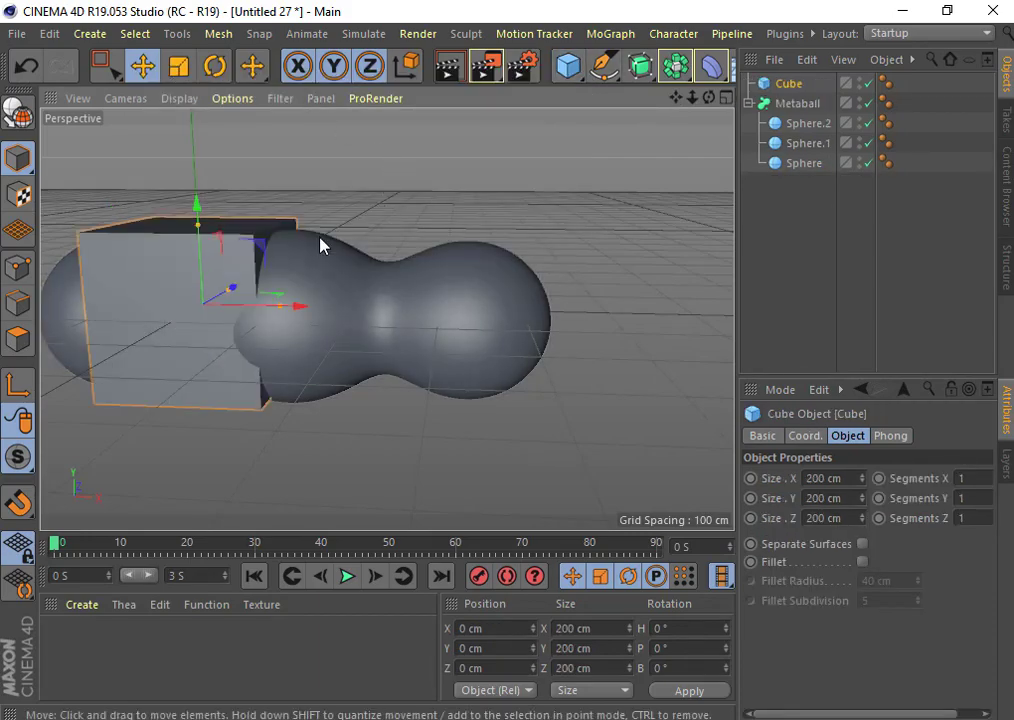
pyautogui.moveTo(297, 313); pyautogui.dragTo(726, 362)
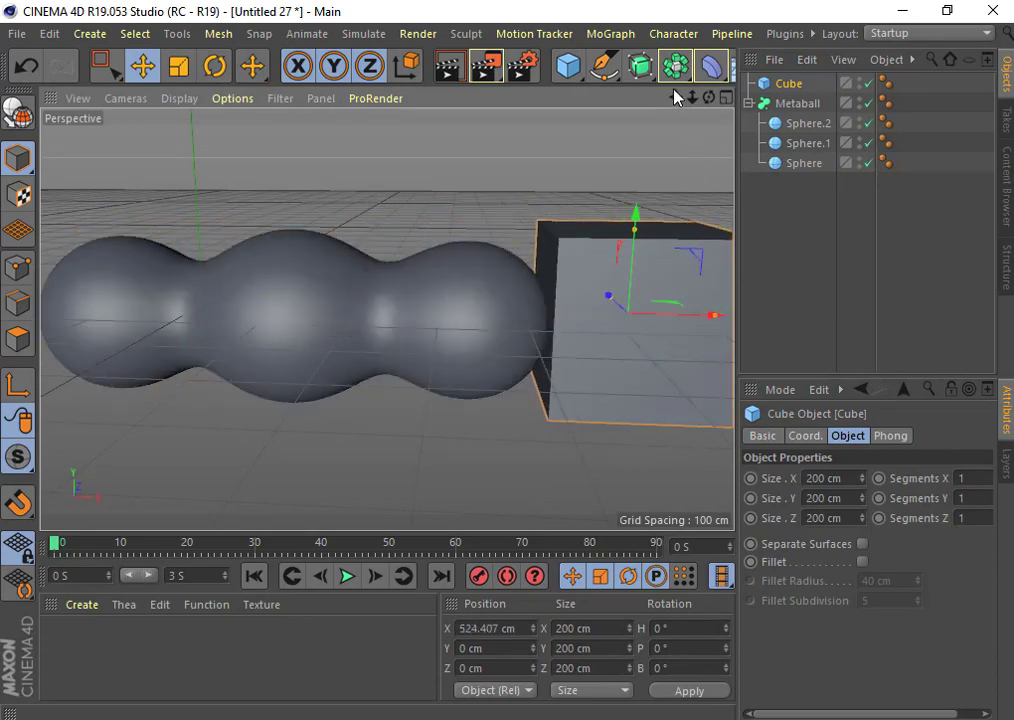
pyautogui.moveTo(676, 97)
pyautogui.mouseDown()
pyautogui.moveTo(714, 100)
pyautogui.moveTo(660, 100)
pyautogui.mouseUp()
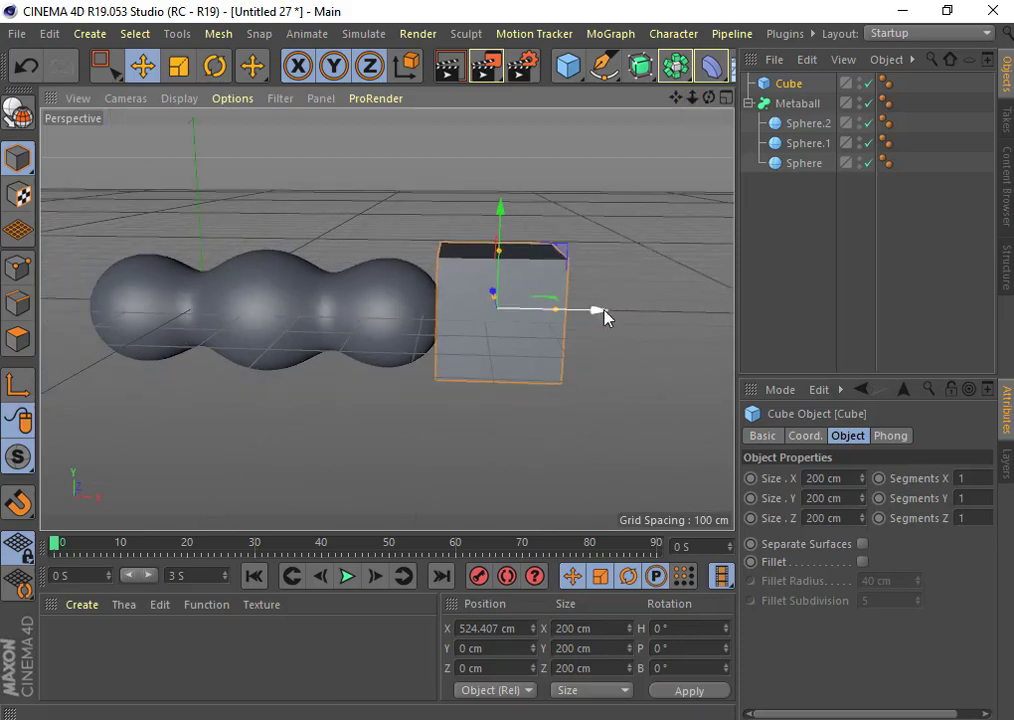
pyautogui.moveTo(600, 316); pyautogui.dragTo(640, 314)
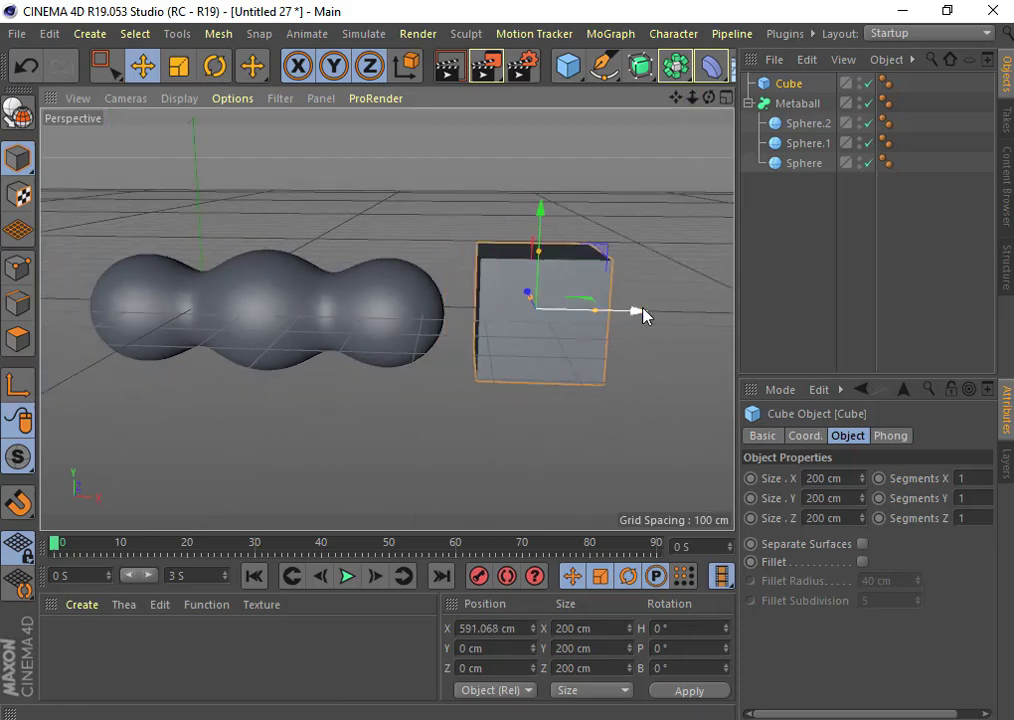
pyautogui.click(792, 86)
# Step: Parent the Cube under the Metaball so its corners become small spheres, then orbit to inspect
pyautogui.moveTo(792, 86); pyautogui.dragTo(796, 108)
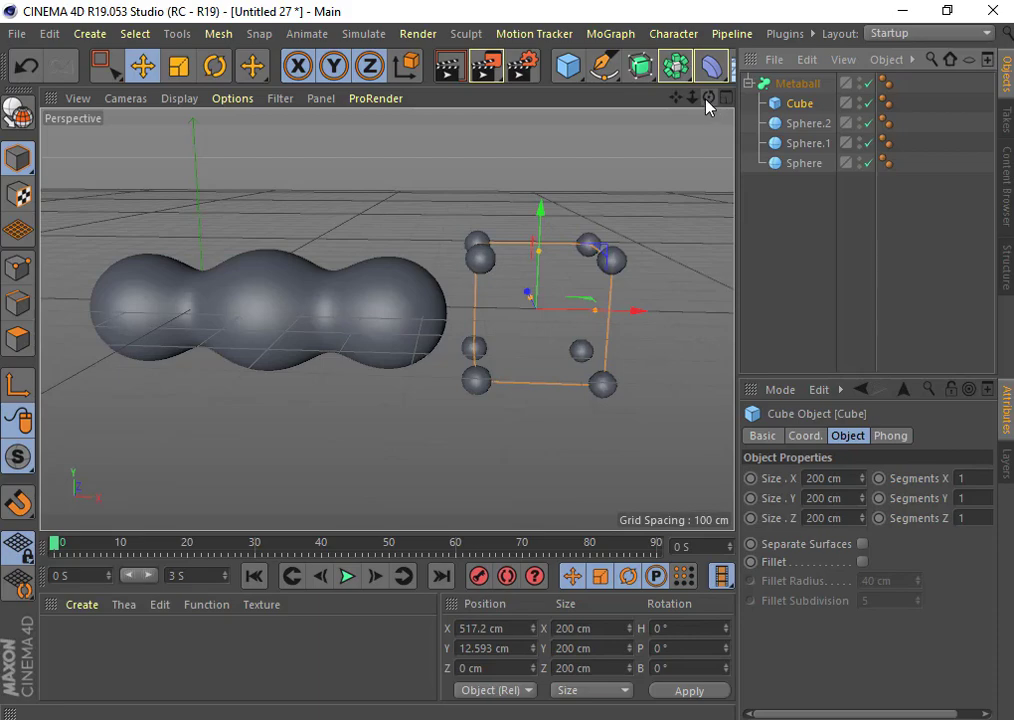
pyautogui.moveTo(709, 97)
pyautogui.mouseDown()
pyautogui.moveTo(540, 115)
pyautogui.moveTo(530, 100)
pyautogui.mouseUp()
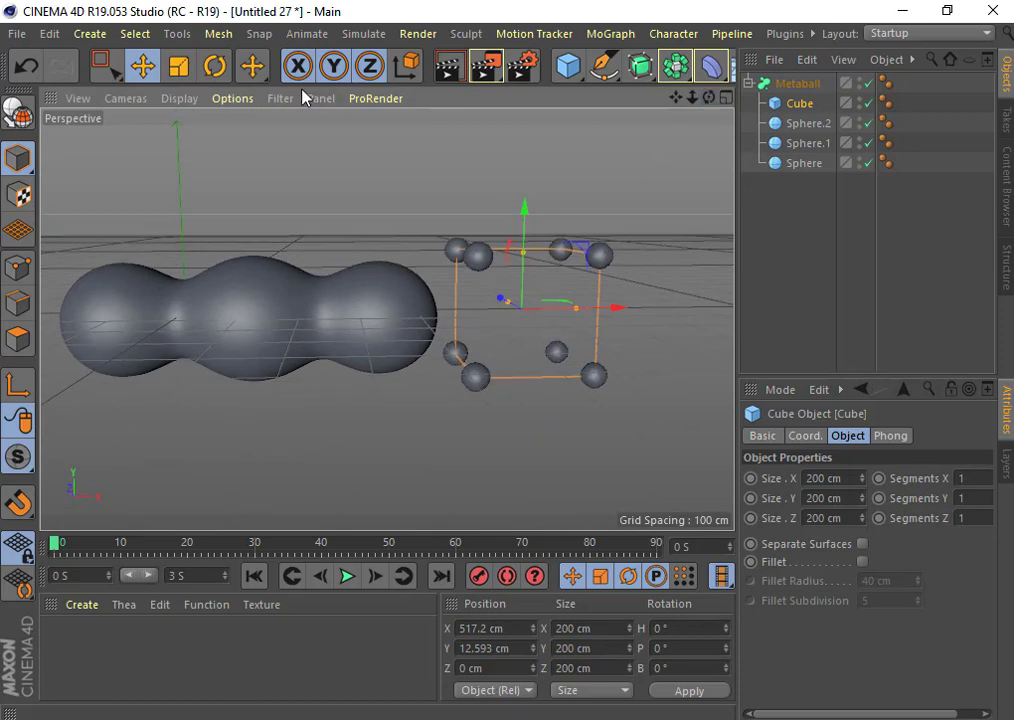
# Step: Shrink the corner-sphere cube to about 68% and drag it left into the blob as a trial merge
pyautogui.click(179, 66)
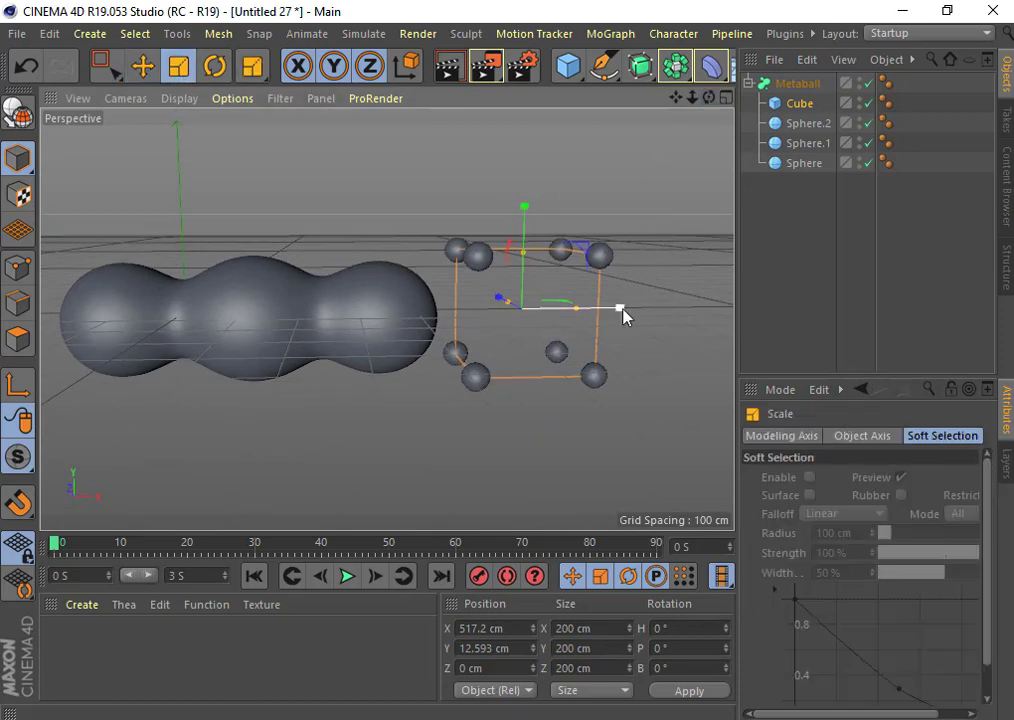
pyautogui.moveTo(620, 308); pyautogui.dragTo(589, 317)
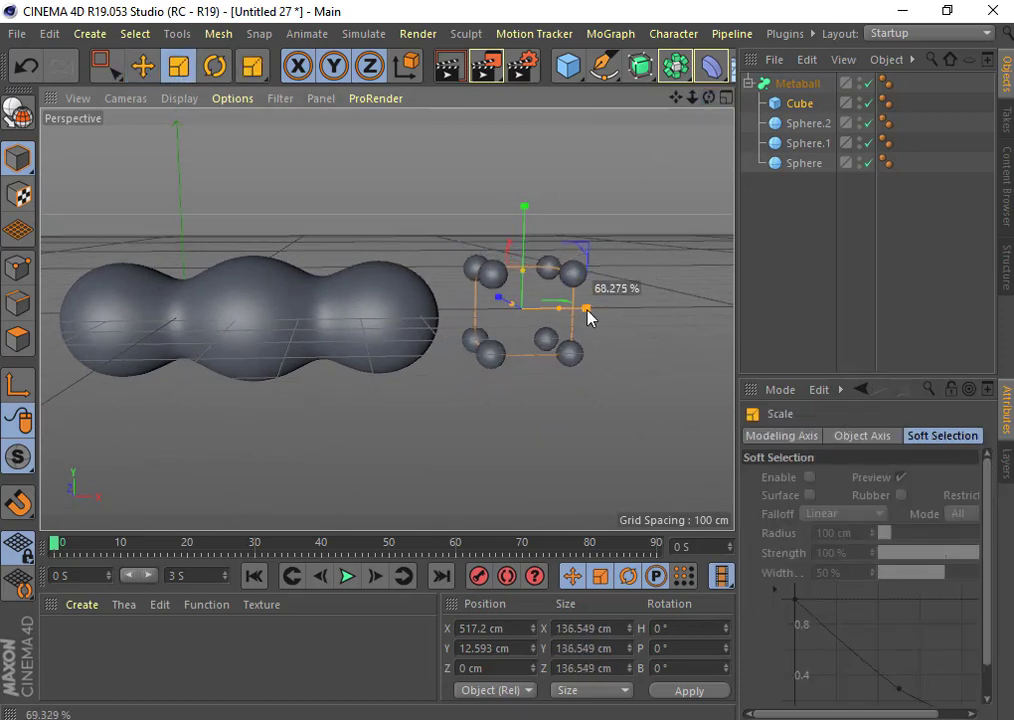
pyautogui.click(143, 66)
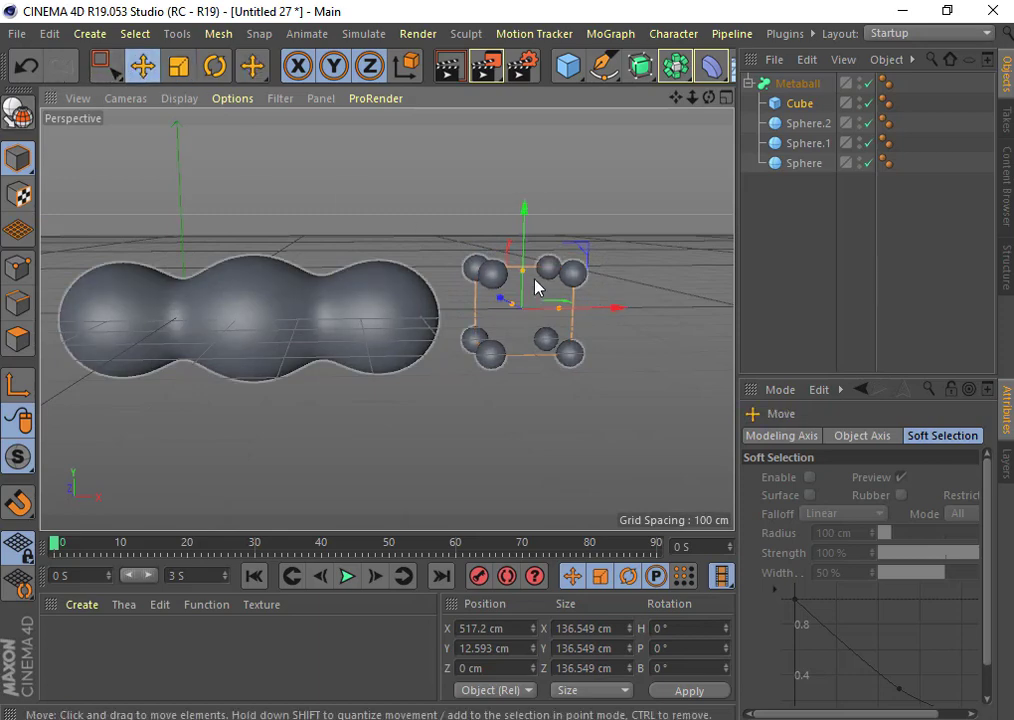
pyautogui.moveTo(620, 315)
pyautogui.mouseDown()
pyautogui.moveTo(292, 315)
pyautogui.moveTo(459, 328)
pyautogui.moveTo(335, 324)
pyautogui.moveTo(414, 333)
pyautogui.mouseUp()
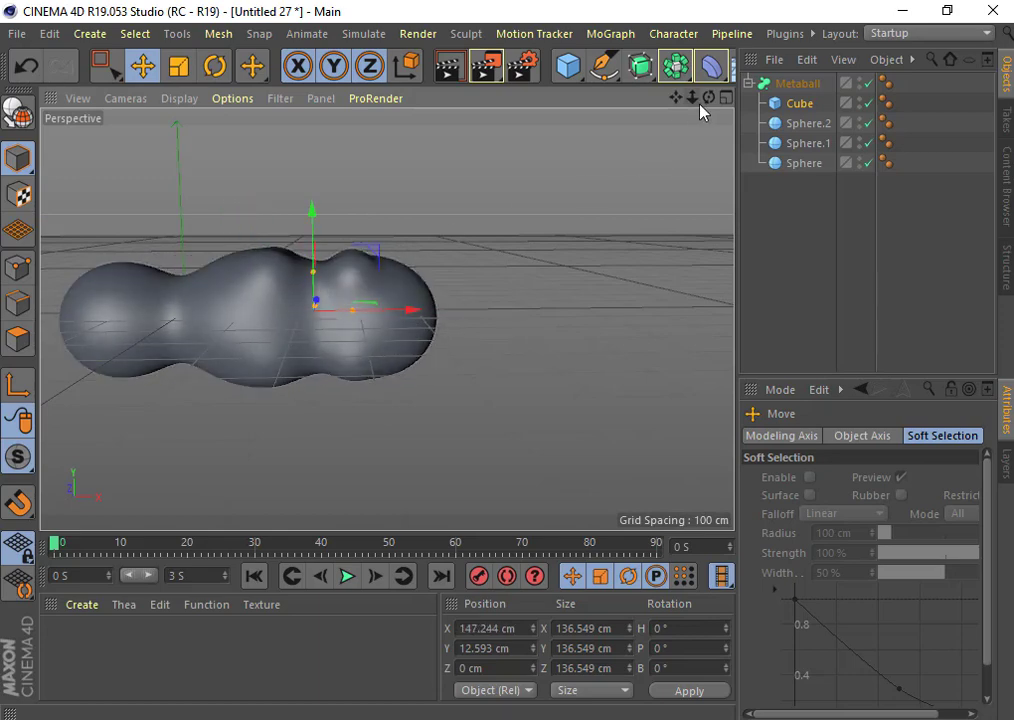
# Step: Move the cube back right to X 554.913 cm, clear of the three-lobed blob
pyautogui.moveTo(708, 97); pyautogui.dragTo(744, 99)
pyautogui.moveTo(387, 318); pyautogui.dragTo(607, 170)
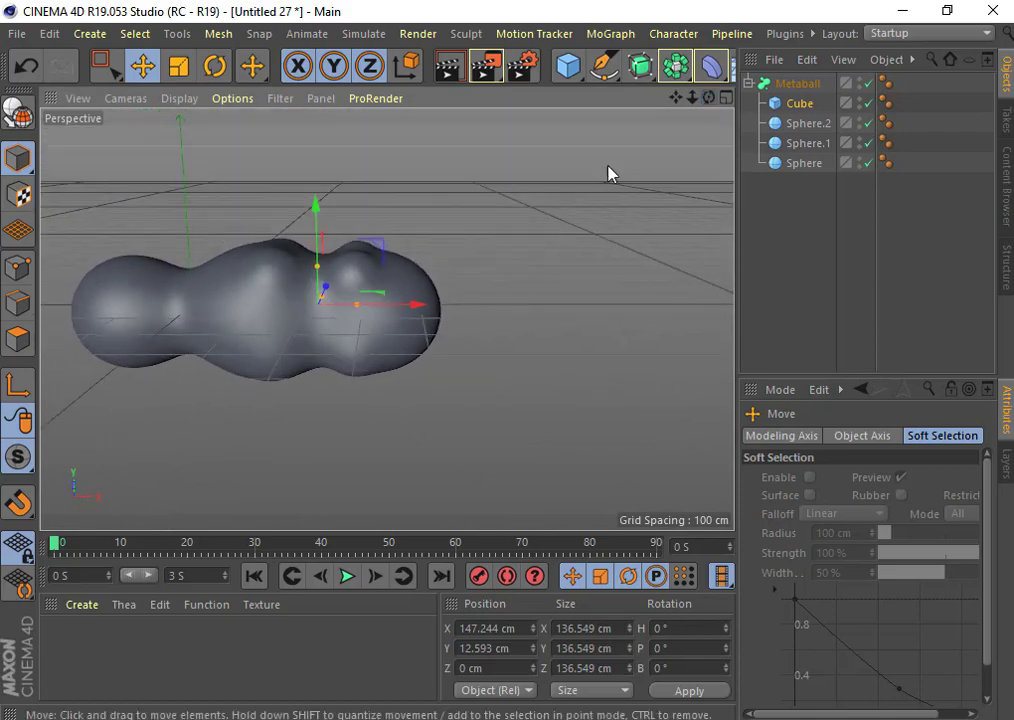
pyautogui.moveTo(421, 312); pyautogui.dragTo(648, 325)
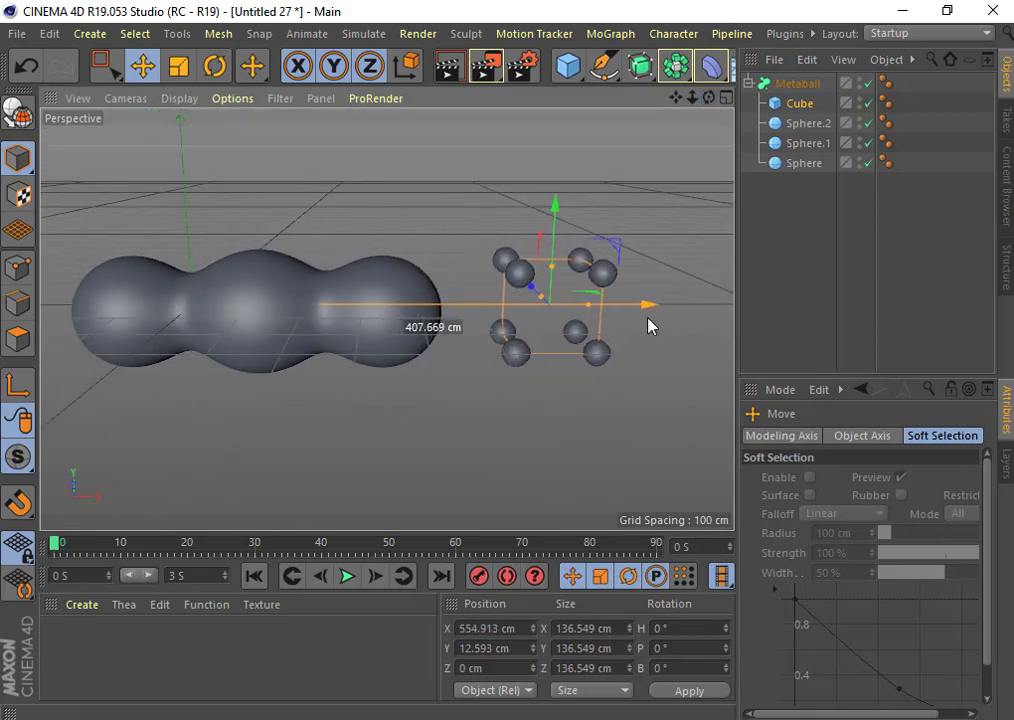
# Step: Enlarge the corner-sphere cube to about 189 cm, shift it right to X 603.812 cm, and deselect it
pyautogui.click(180, 67)
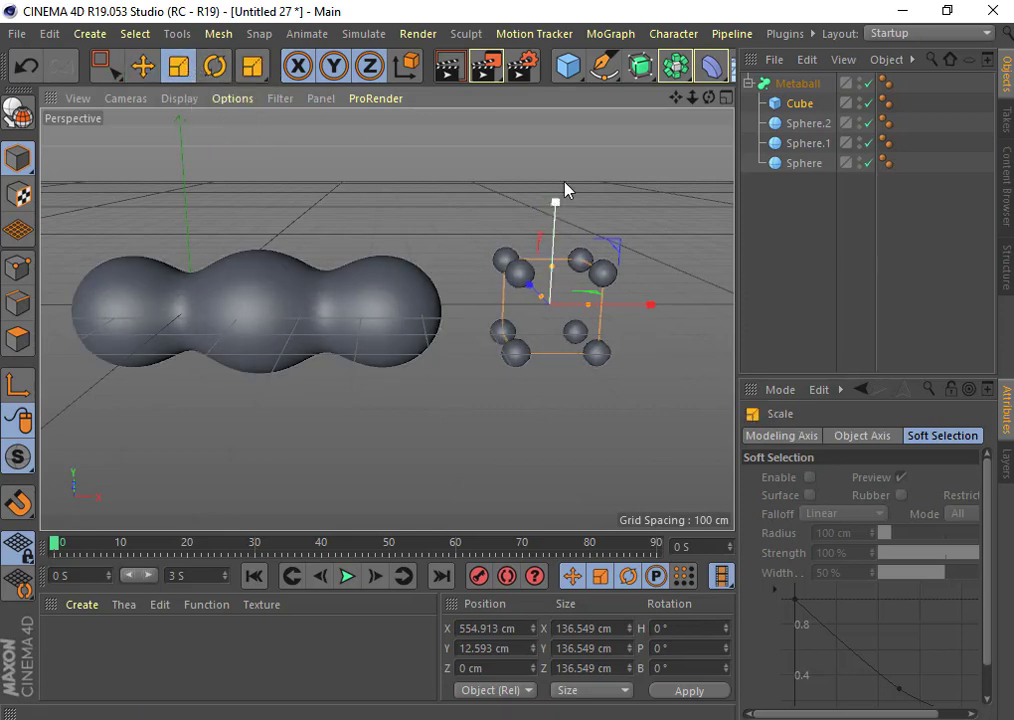
pyautogui.moveTo(566, 190); pyautogui.dragTo(566, 165)
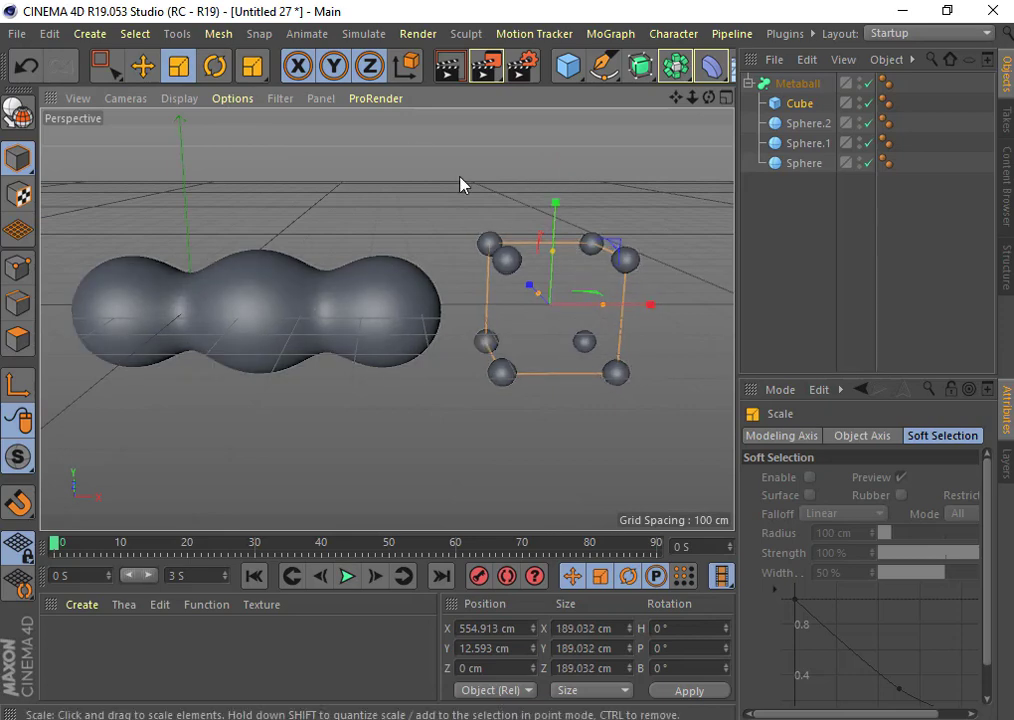
pyautogui.click(143, 66)
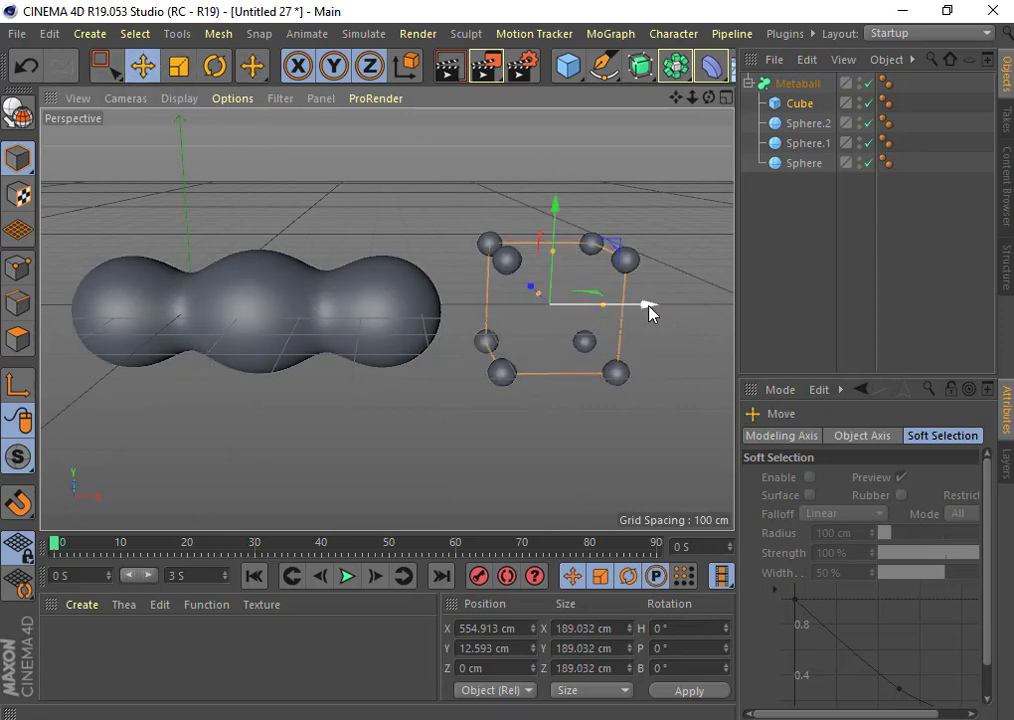
pyautogui.moveTo(648, 306)
pyautogui.mouseDown()
pyautogui.moveTo(621, 318)
pyautogui.moveTo(324, 333)
pyautogui.moveTo(673, 333)
pyautogui.mouseUp()
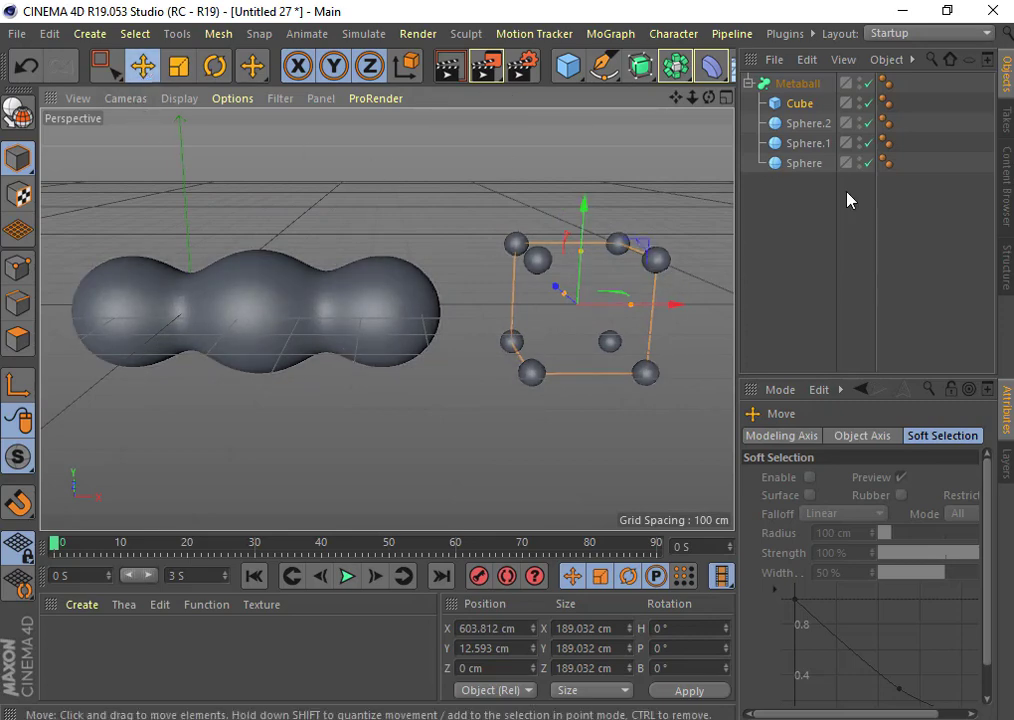
pyautogui.click(573, 147)
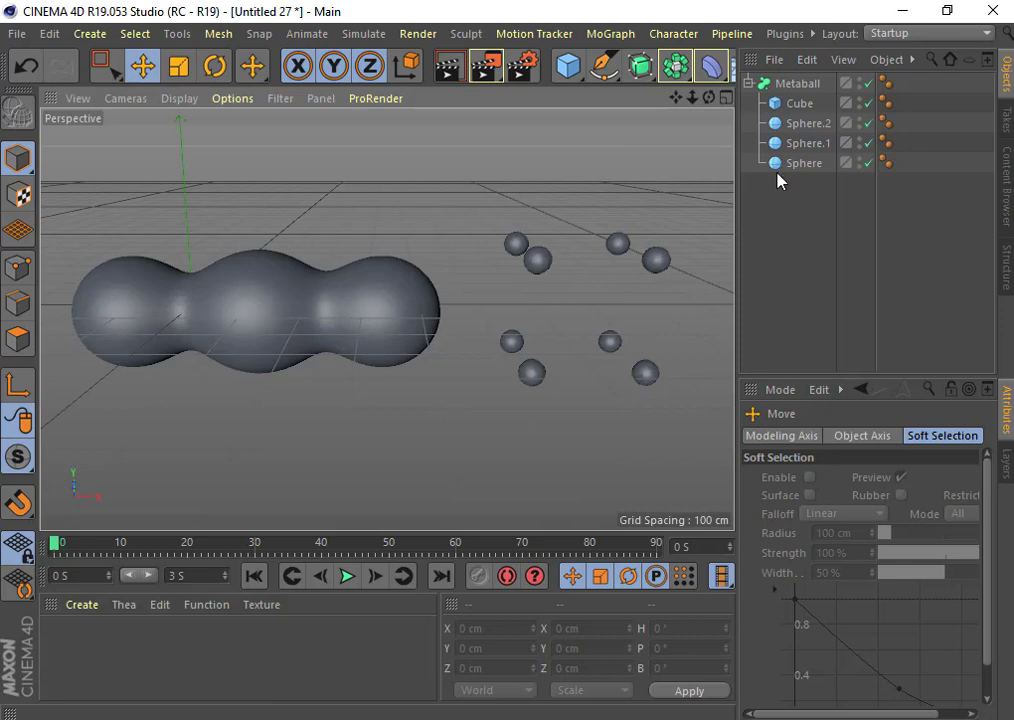
pyautogui.click(800, 85)
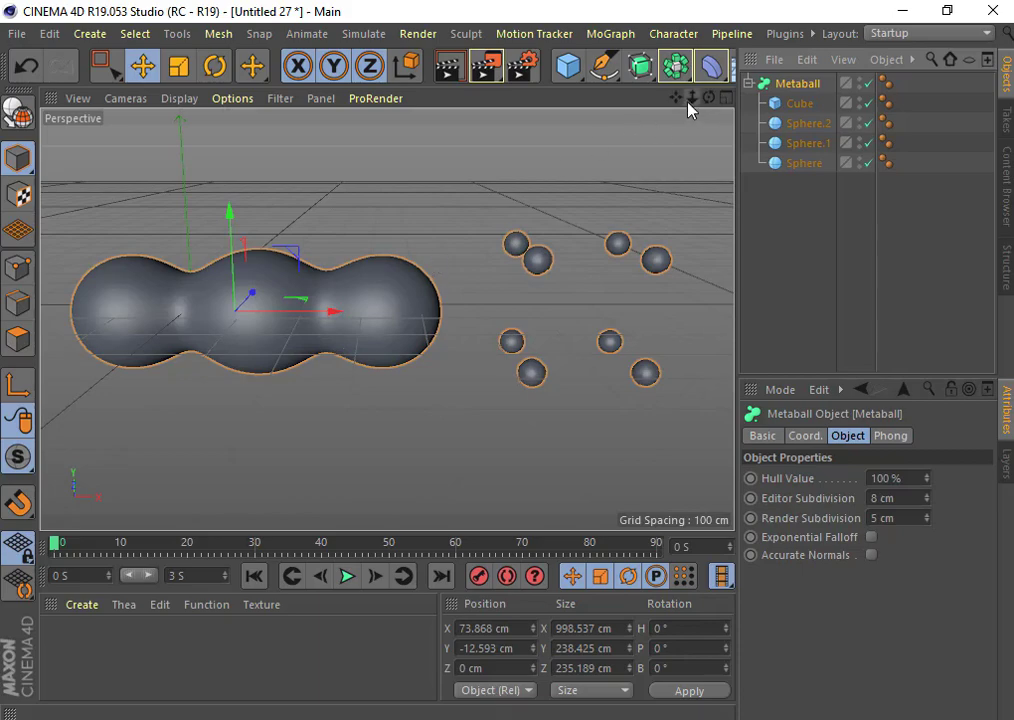
pyautogui.moveTo(690, 98); pyautogui.dragTo(640, 100)
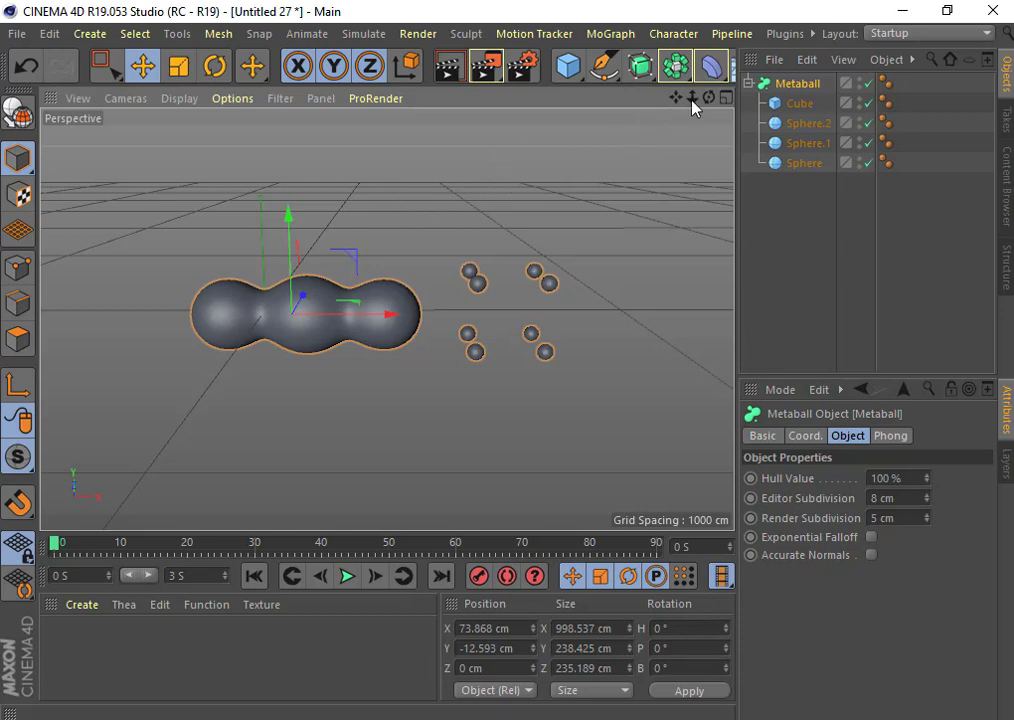
pyautogui.moveTo(688, 100)
pyautogui.mouseDown()
pyautogui.moveTo(720, 100)
pyautogui.moveTo(676, 108)
pyautogui.mouseUp()
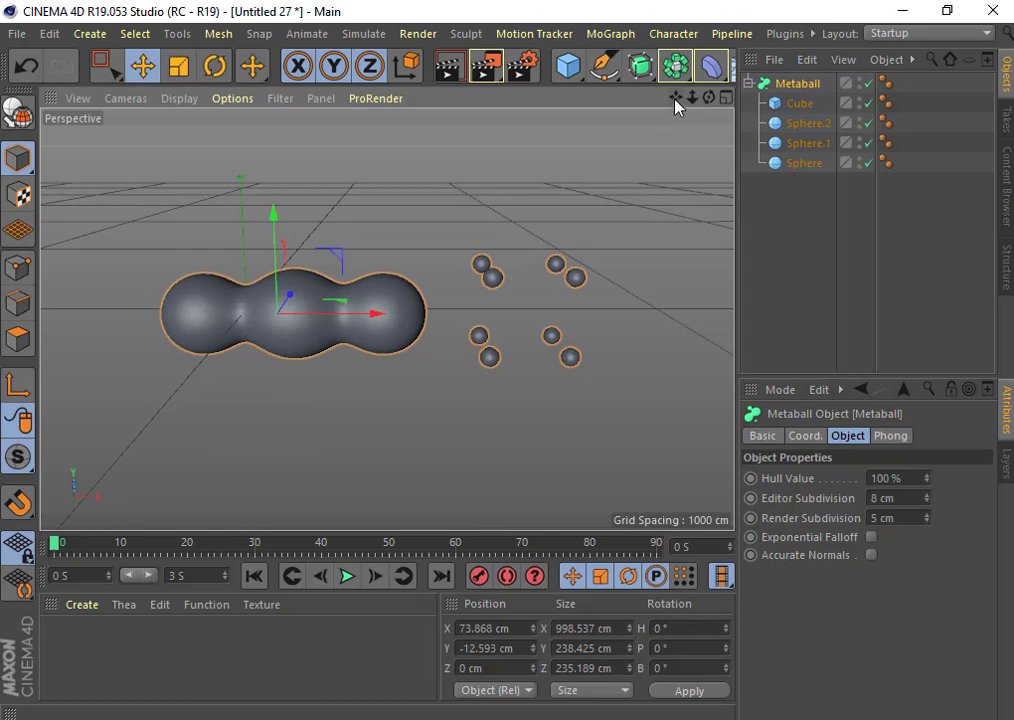
pyautogui.click(790, 212)
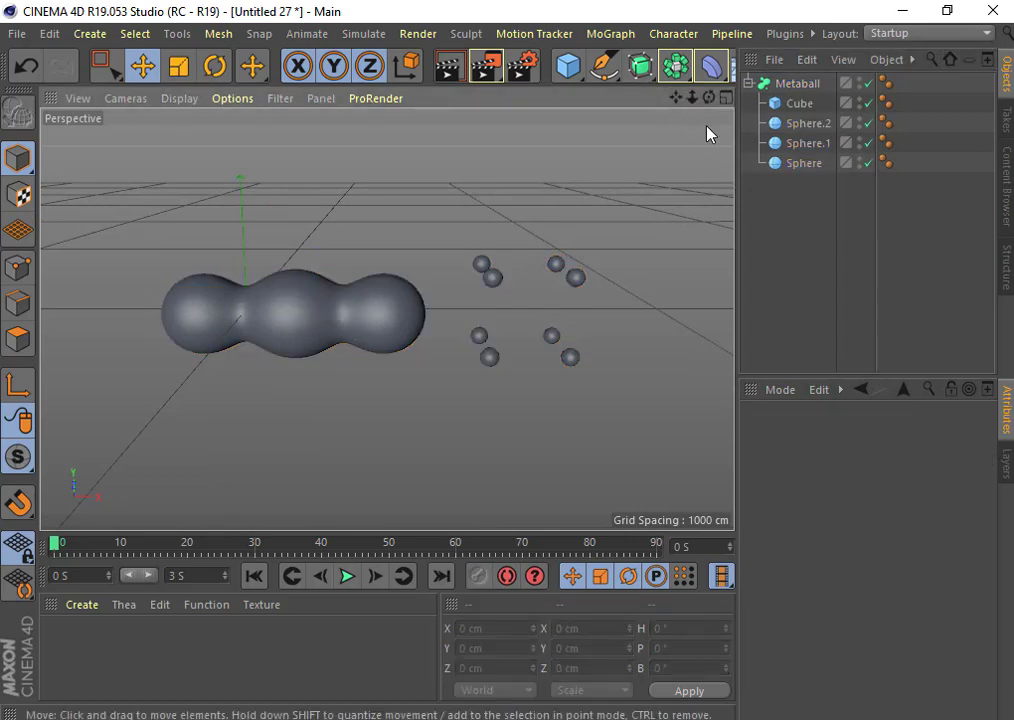